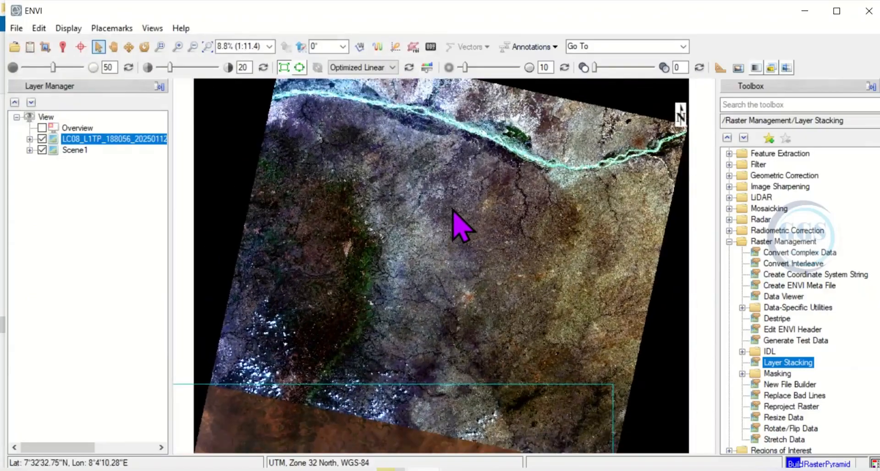
scroll(454, 213, down, 5)
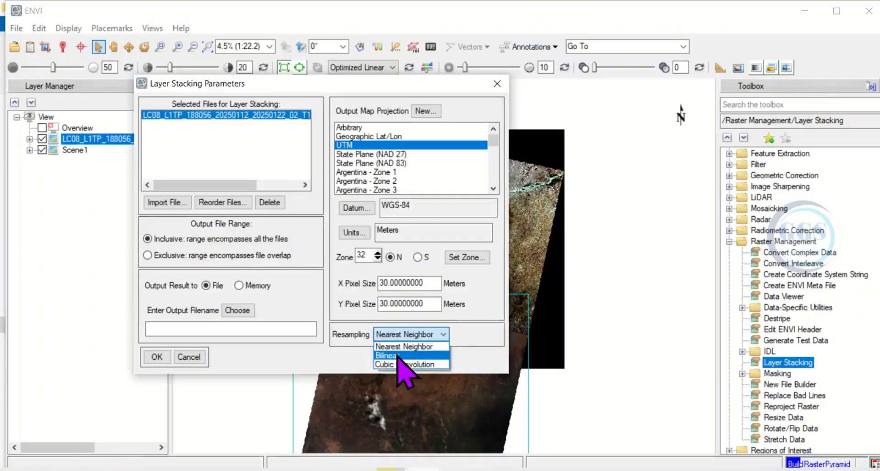
click(397, 354)
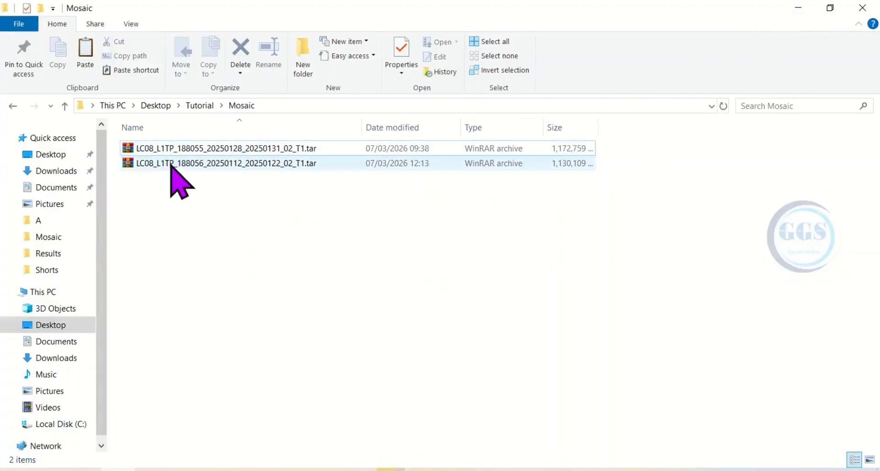
Step: Extract the LC08_L1TP_188056_20250112_20250122_02_T1.tar archive into its own folder inside Mosaic
click(207, 164)
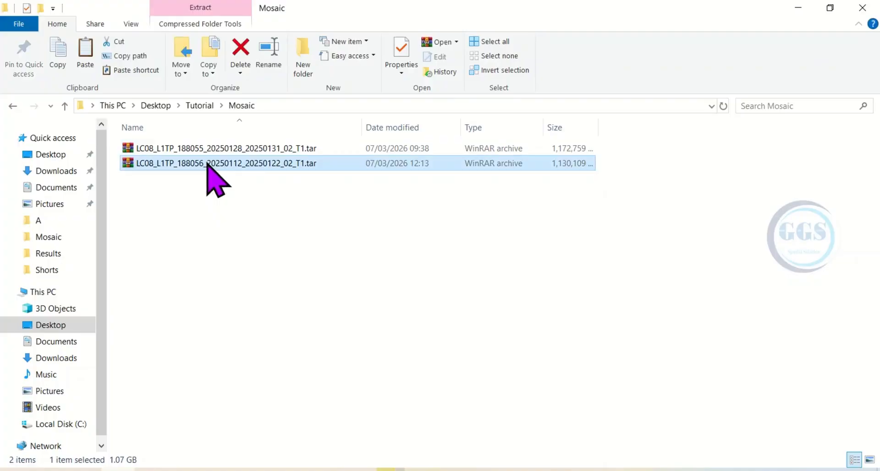
right_click(207, 164)
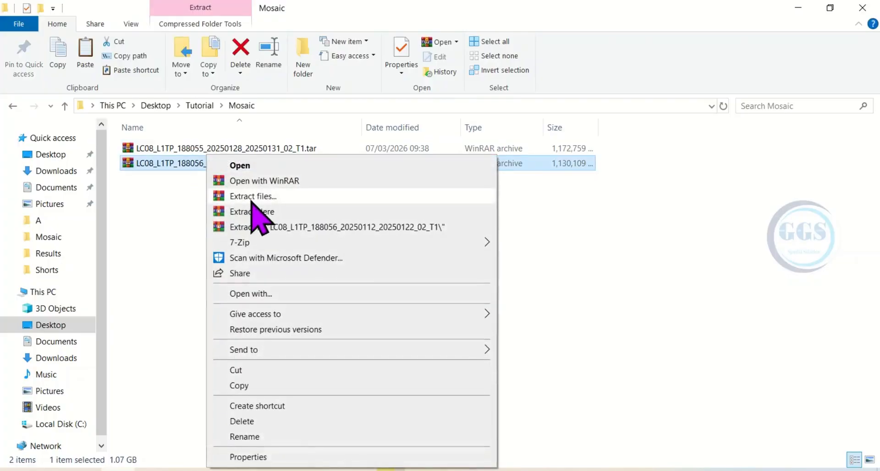
click(252, 198)
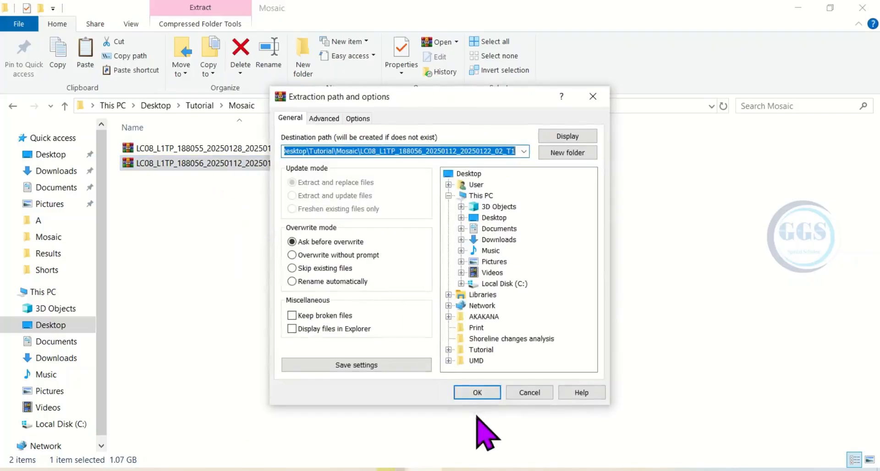
click(477, 394)
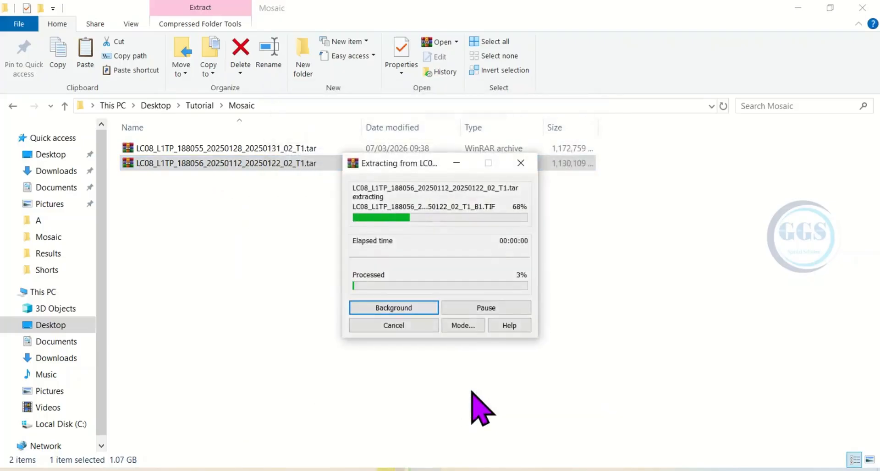
Step: Extract the LC08_L1TP_188055_20250128_20250131_02_T1.tar archive into its own folder inside Mosaic
click(202, 165)
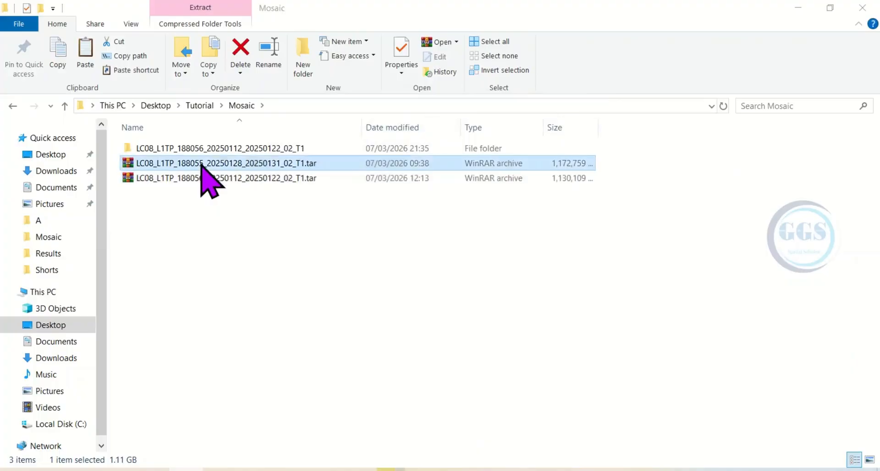
right_click(202, 164)
click(233, 197)
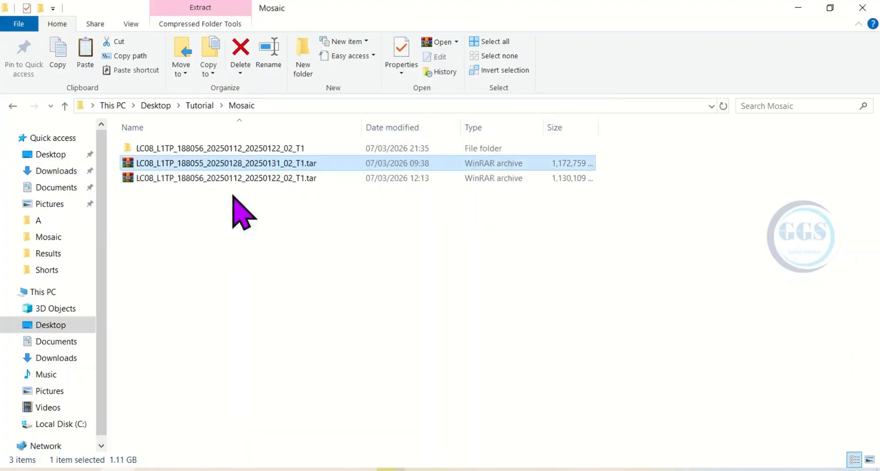
click(470, 393)
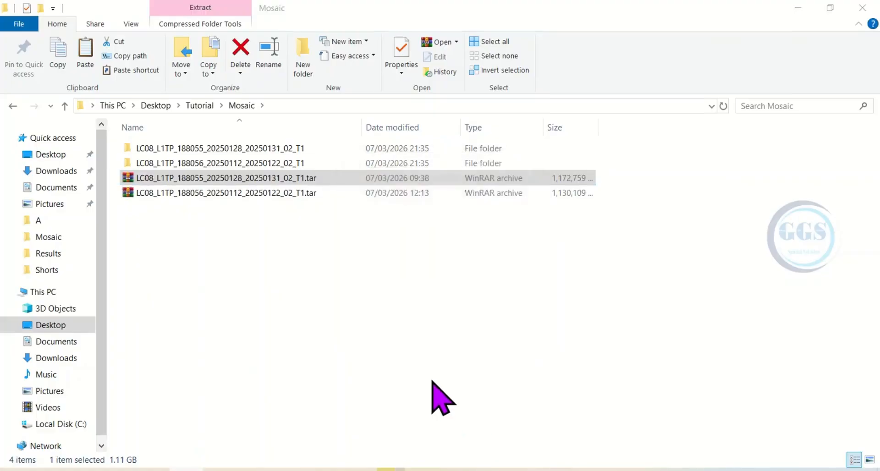
Step: Close the Mosaic folder window and launch ENVI 5.3 (32-bit)
click(861, 7)
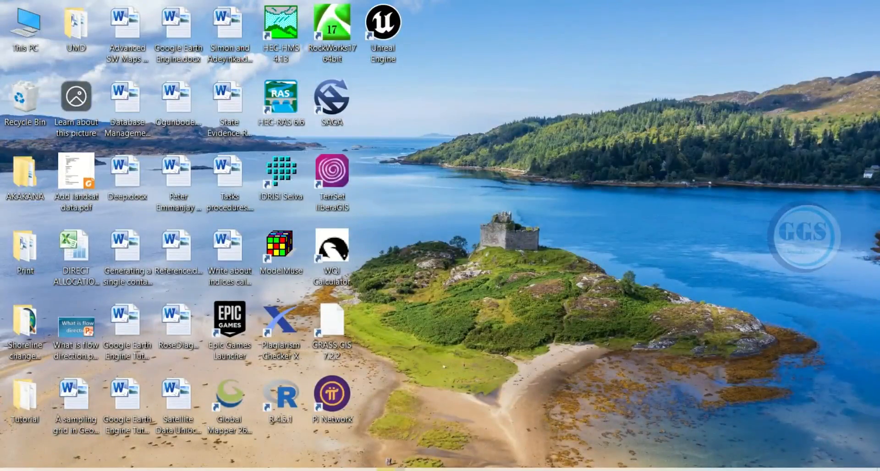
key(super)
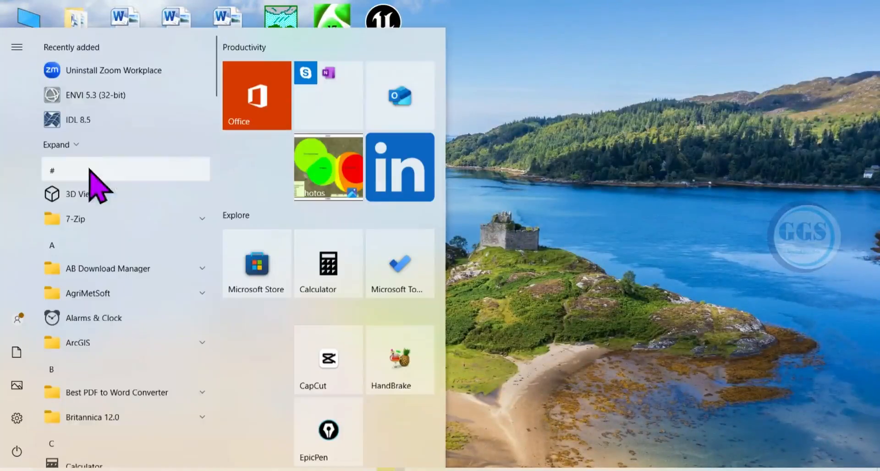
click(87, 102)
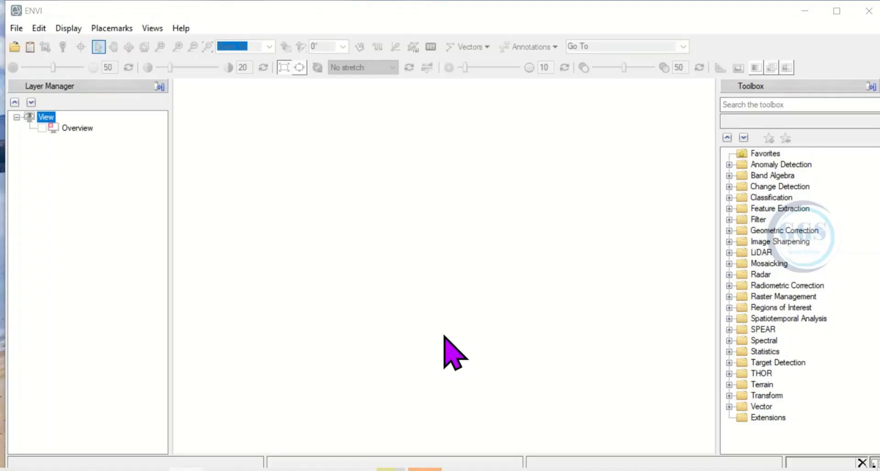
Step: Start opening a Landsat dataset as GeoTIFF with Metadata and browse to the Mosaic folder inside Tutorial
click(17, 28)
mouse_move(53, 65)
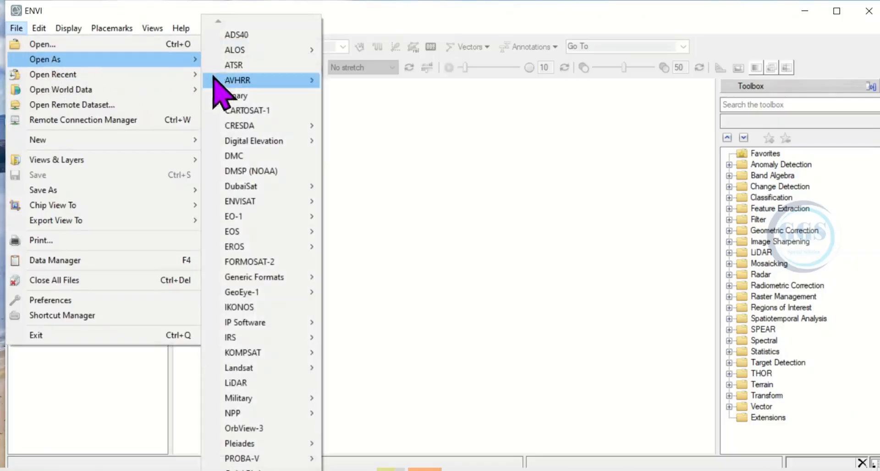
mouse_move(263, 373)
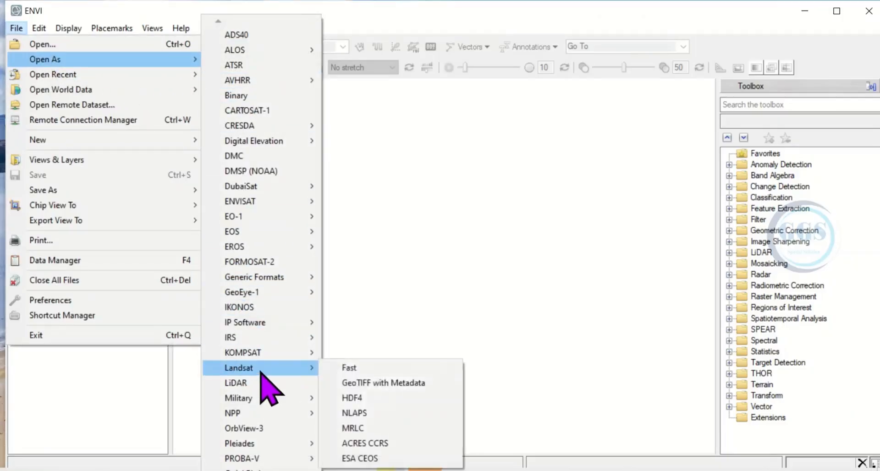
click(395, 383)
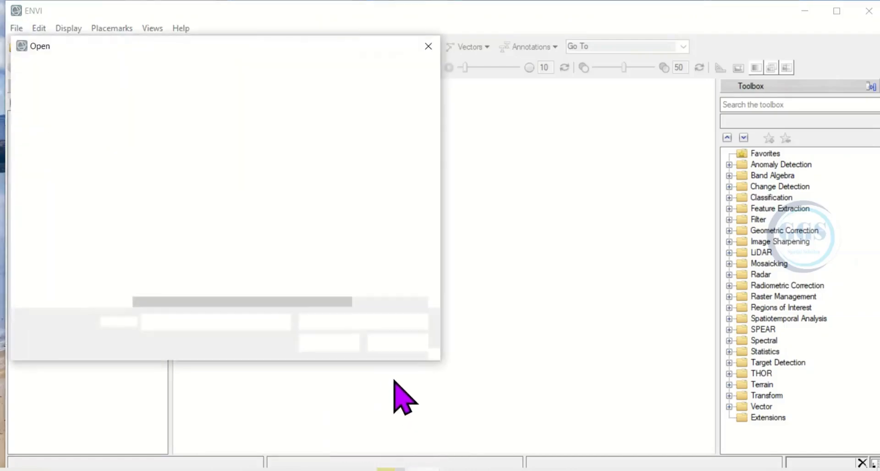
click(163, 70)
scroll(205, 259, down, 1)
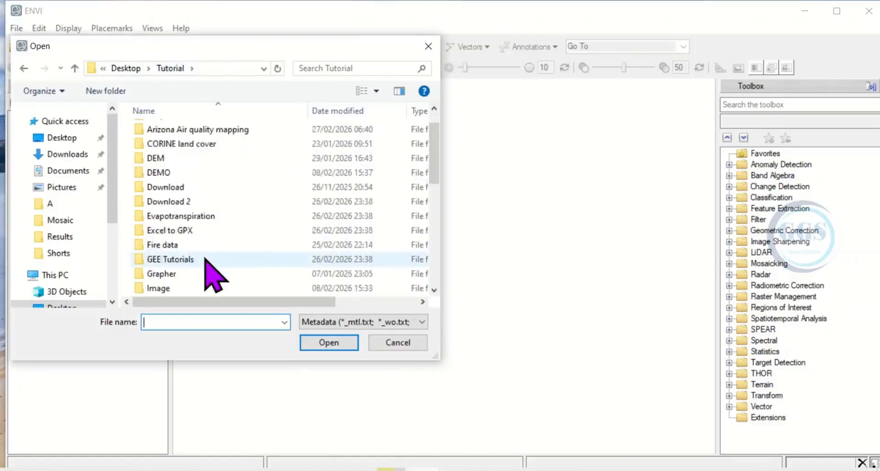
scroll(205, 259, down, 1)
scroll(197, 269, down, 1)
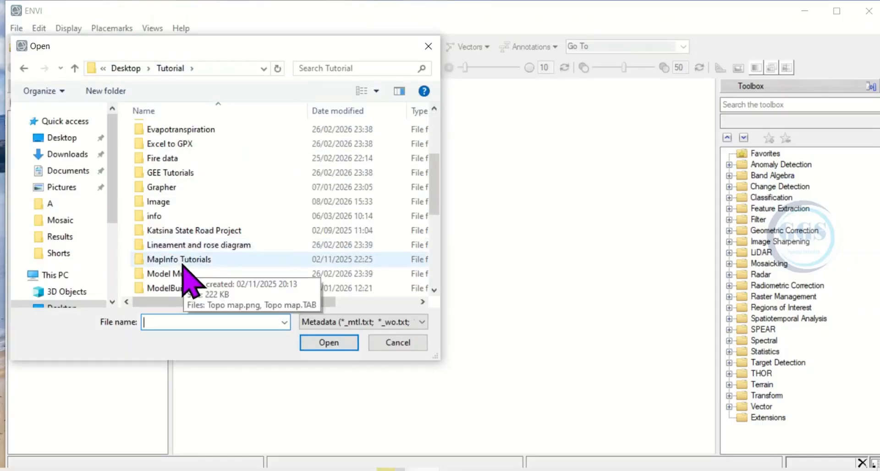
scroll(190, 277, down, 1)
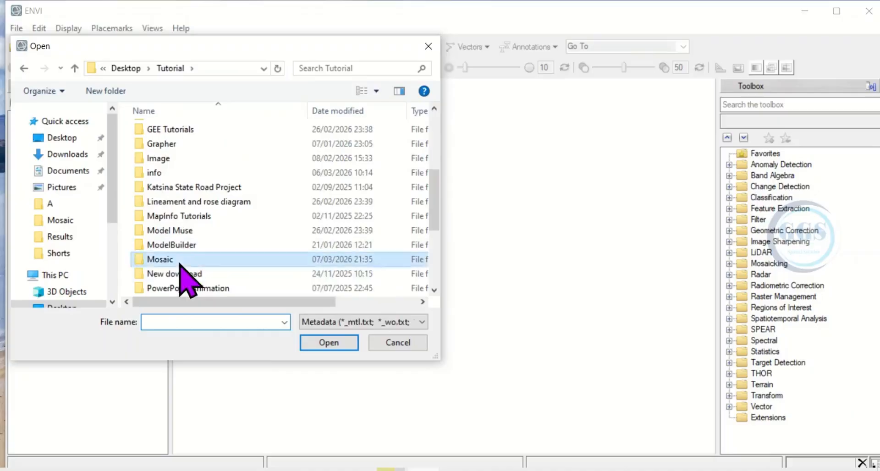
double_click(179, 265)
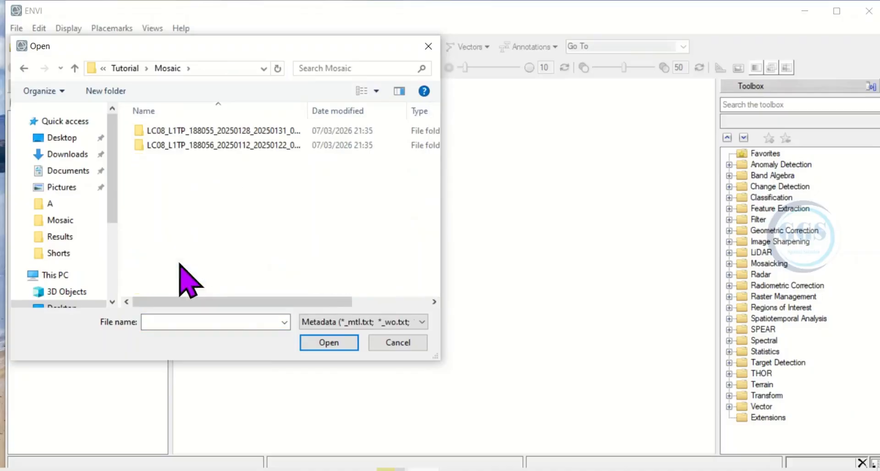
Step: Try to open LC08_L1TP_188055_20250128_20250131_02_T1_MTL.txt from the 188055 scene folder as Landsat GeoTIFF metadata
double_click(200, 132)
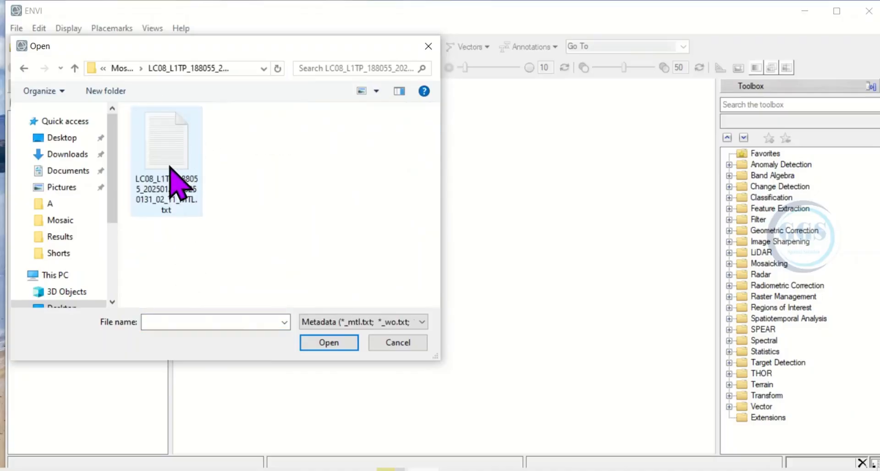
click(170, 167)
click(333, 344)
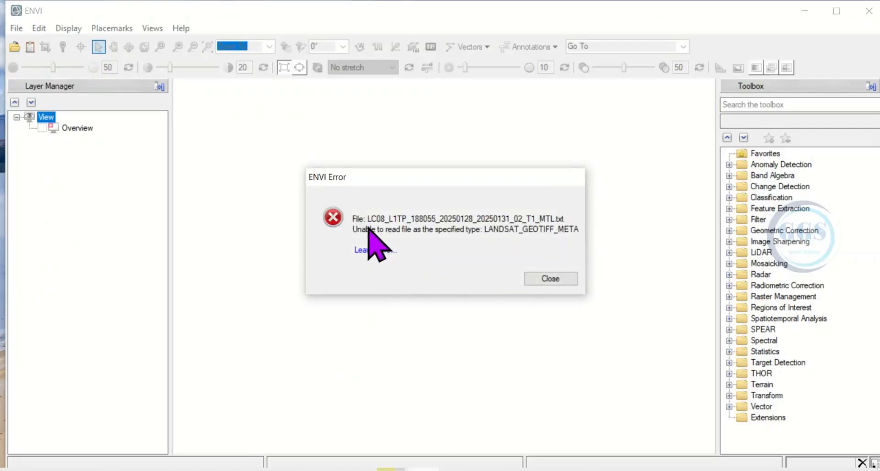
click(545, 279)
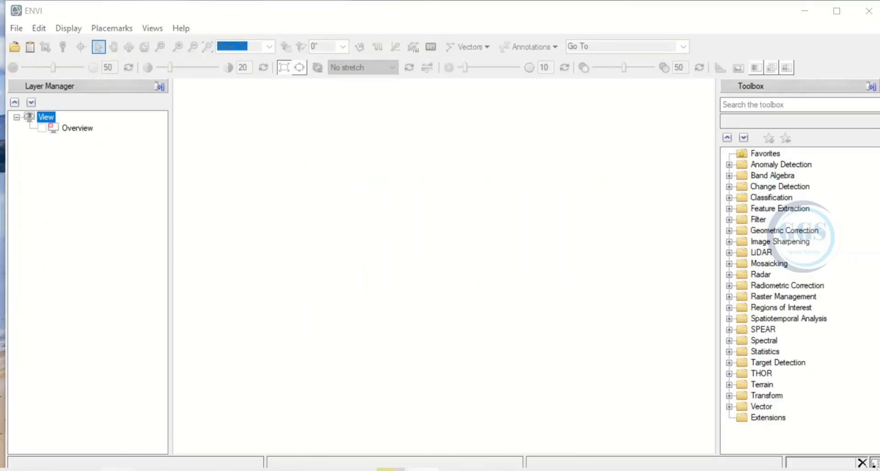
Step: Switch to File Explorer and open the MTL.txt metadata file from the 188055 scene folder in Mosaic for editing
click(49, 237)
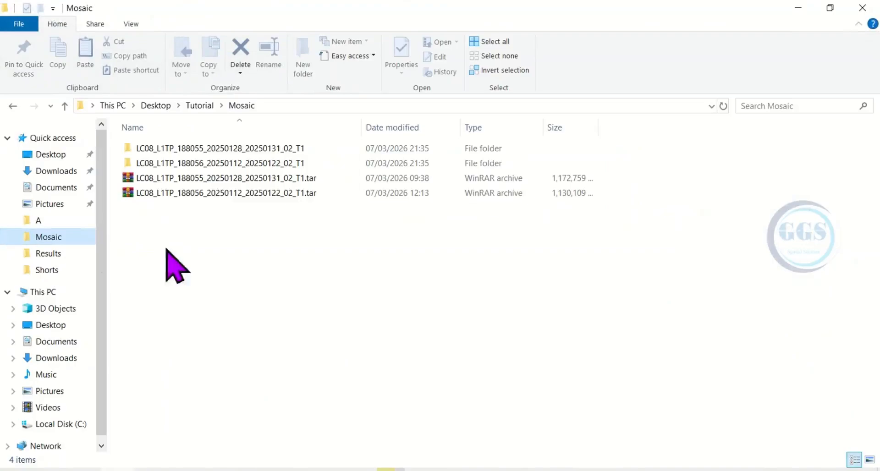
click(208, 148)
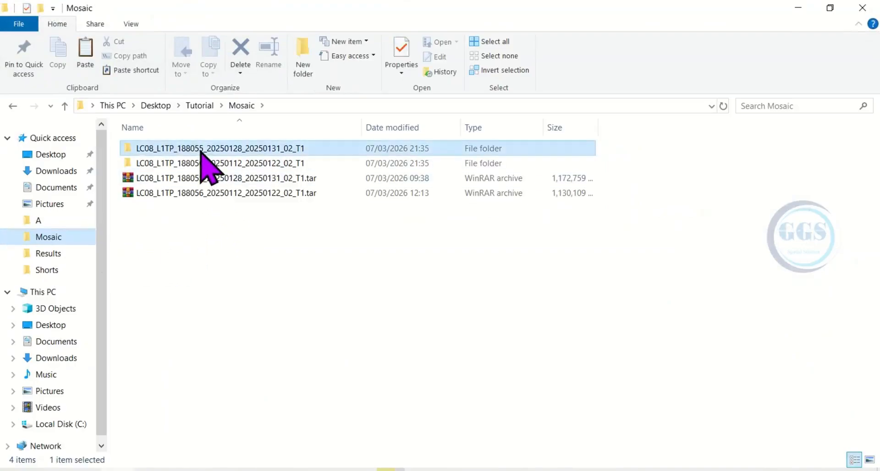
double_click(197, 147)
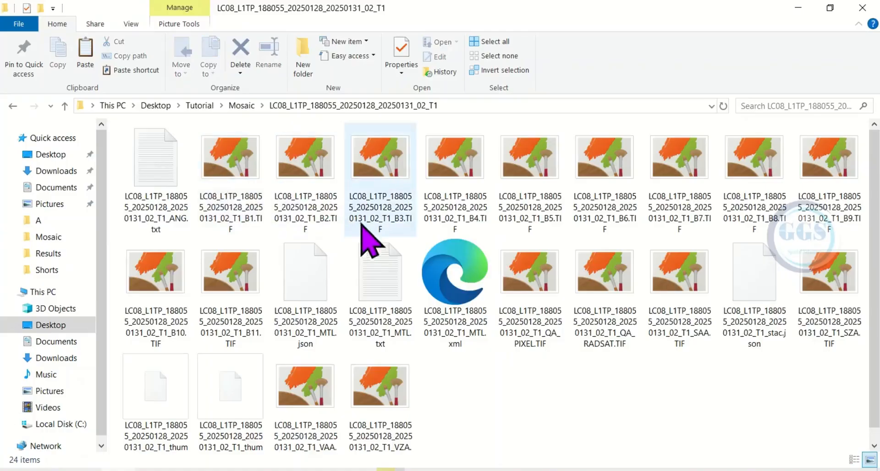
double_click(392, 321)
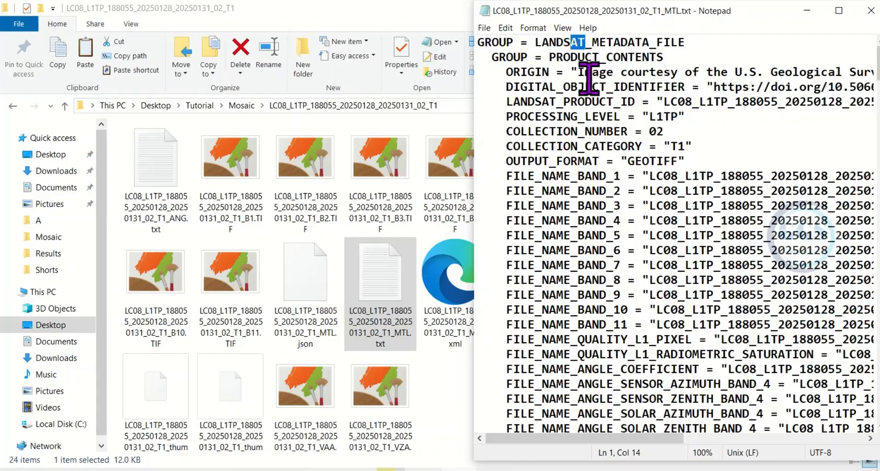
Step: Change the first GROUP name in the 188055 metadata file to L1_METADATA_FILE, then save and close the file
key(BackSpace)
key(BackSpace)
key(BackSpace)
key(BackSpace)
key(BackSpace)
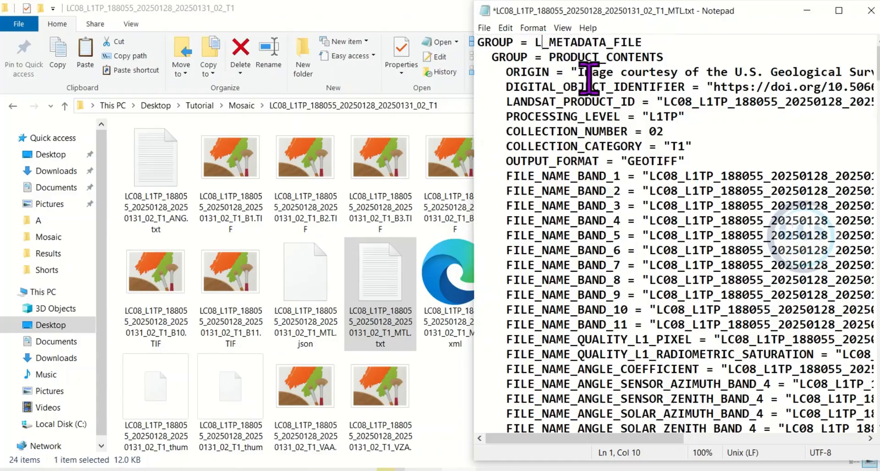
text(1)
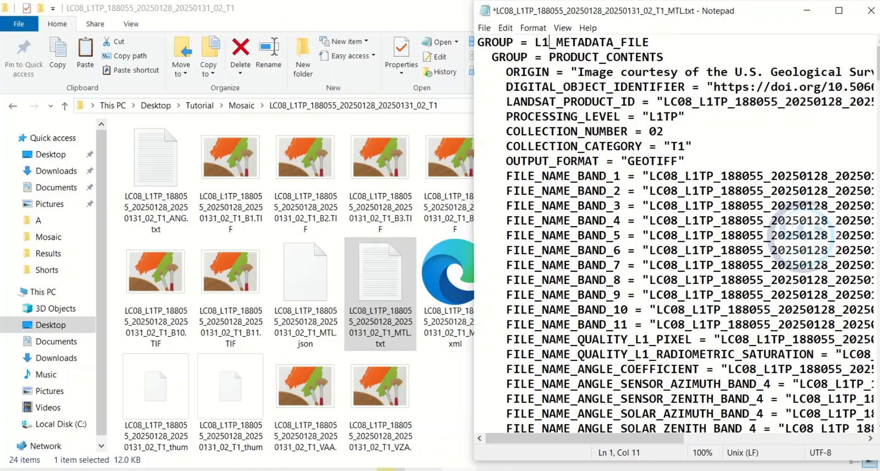
click(484, 28)
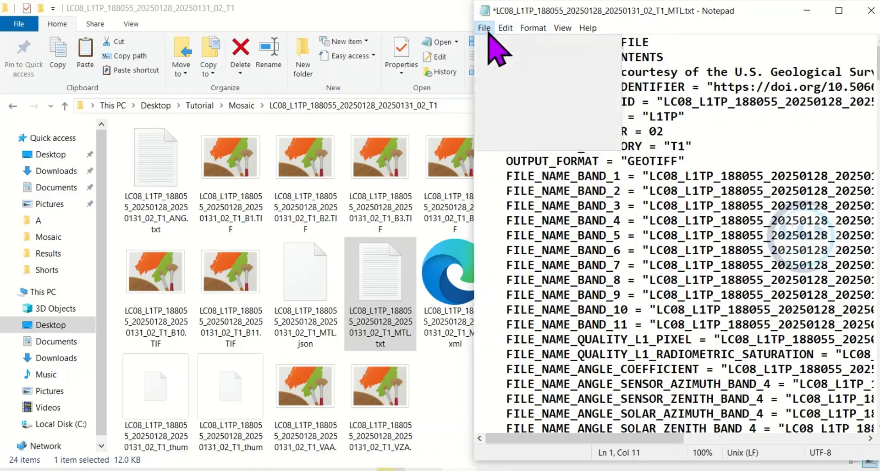
click(484, 28)
click(502, 83)
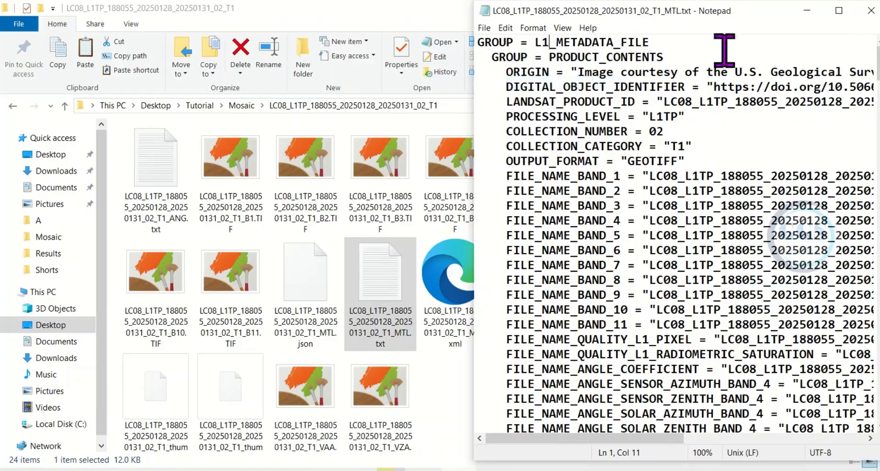
click(871, 11)
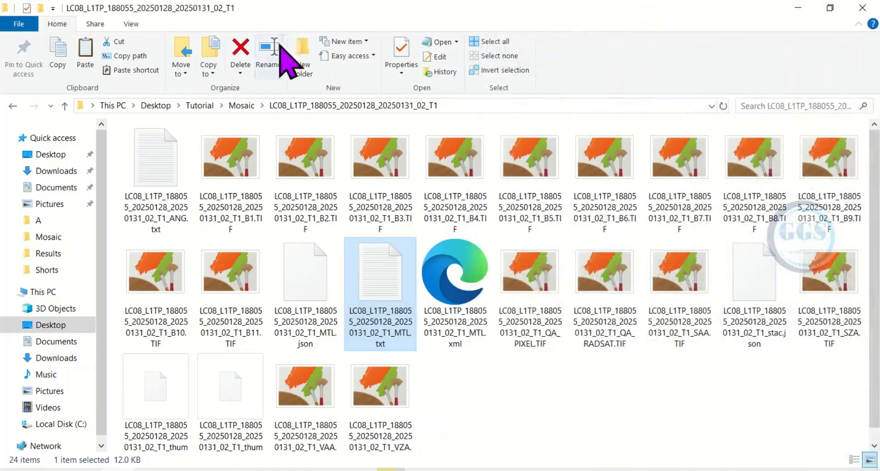
Step: Go back to the Mosaic folder and open the MTL.txt metadata file from the 188056 scene folder
click(240, 106)
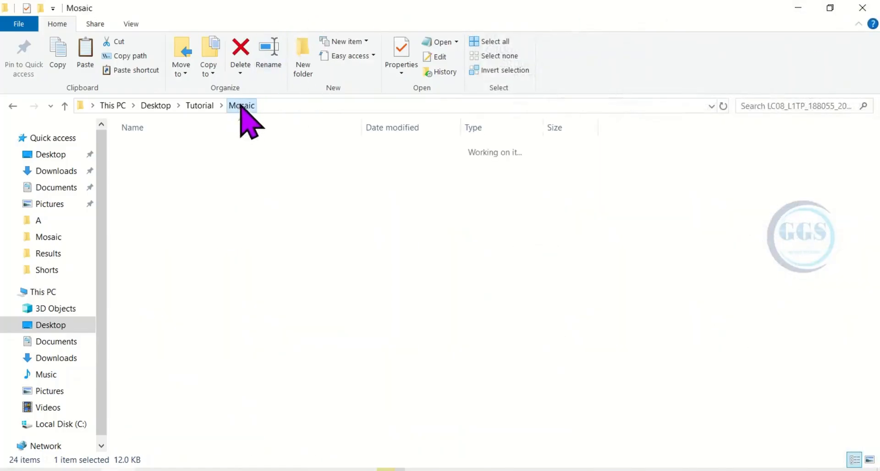
click(194, 164)
double_click(195, 164)
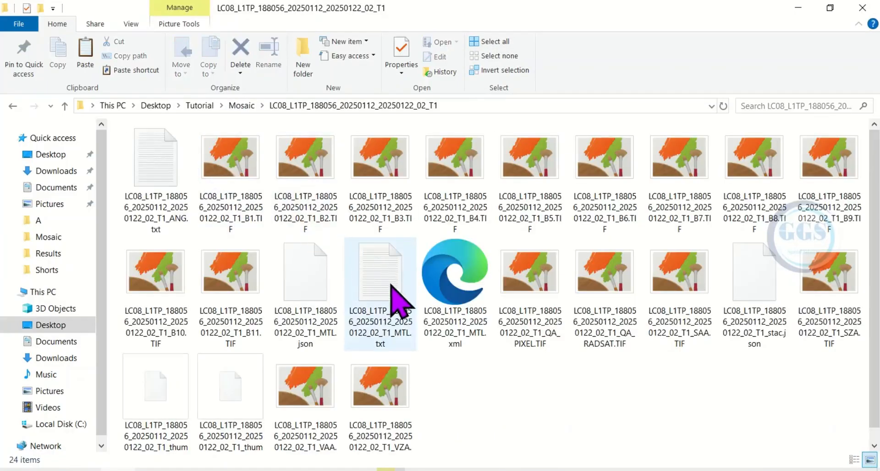
double_click(392, 285)
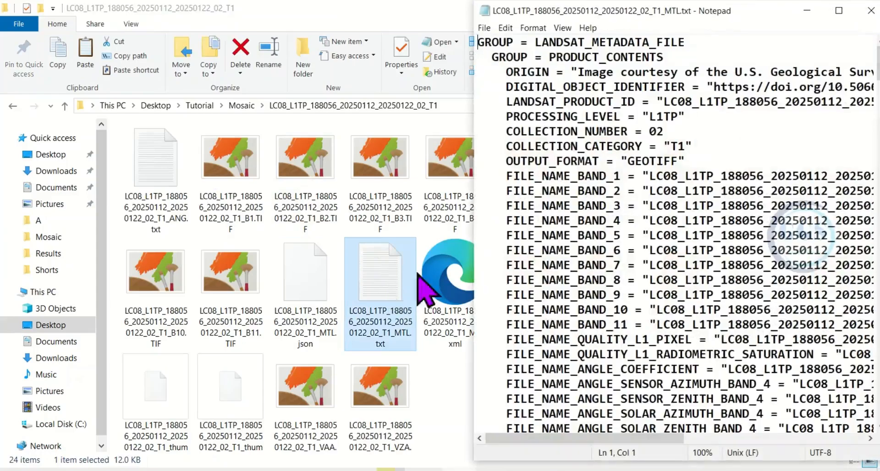
Step: Change the first GROUP name in the 188056 metadata file to L1_METADATA_FILE, then save and close the file
click(584, 43)
key(BackSpace)
key(BackSpace)
key(BackSpace)
key(BackSpace)
key(BackSpace)
key(BackSpace)
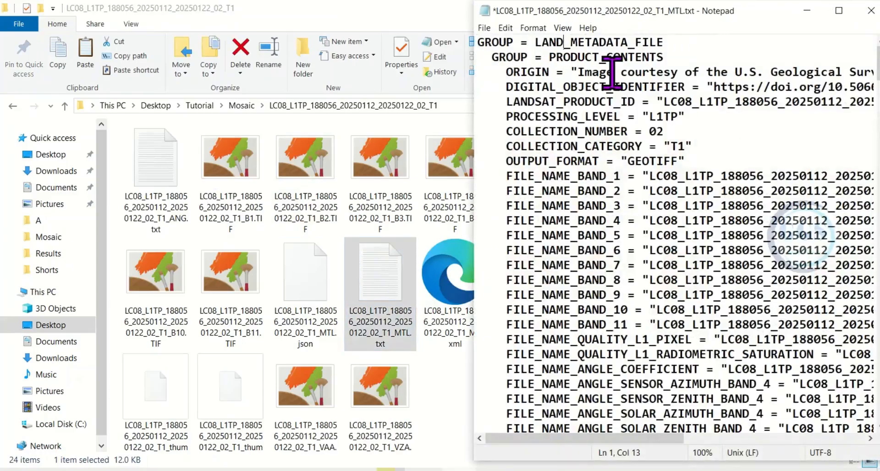
text(1)
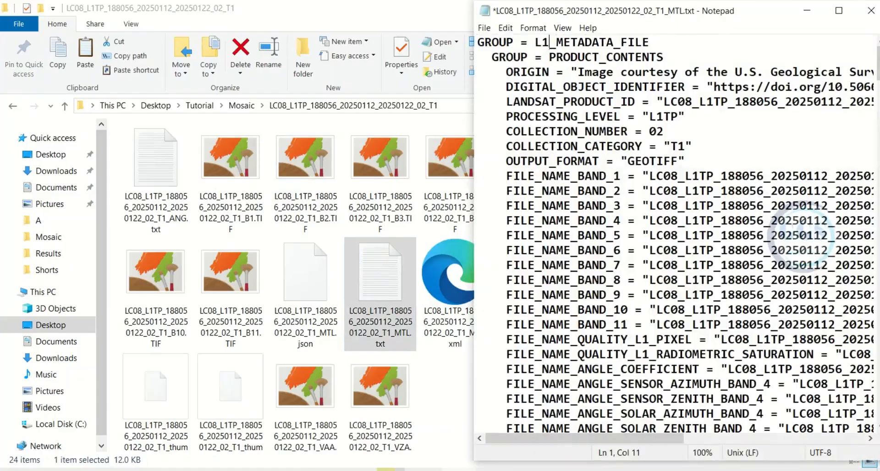
click(485, 28)
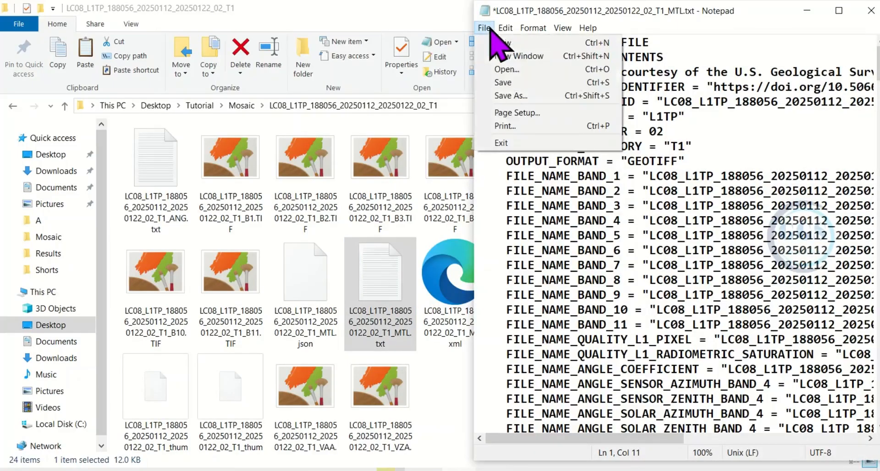
click(503, 83)
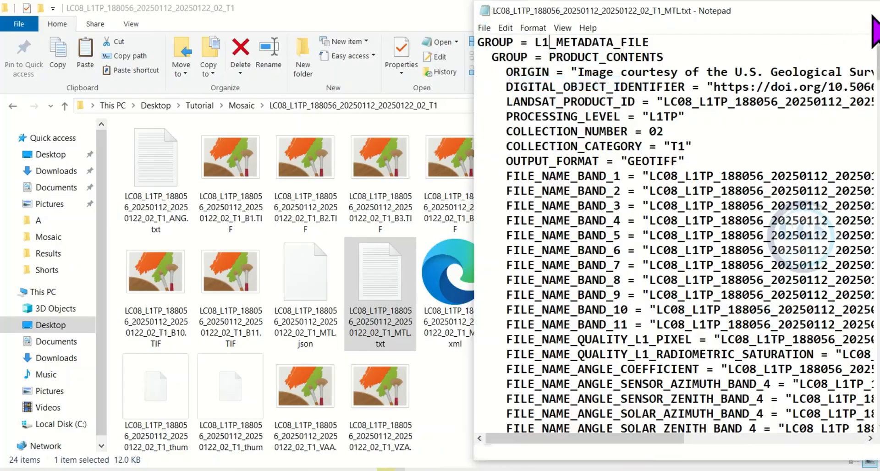
click(873, 14)
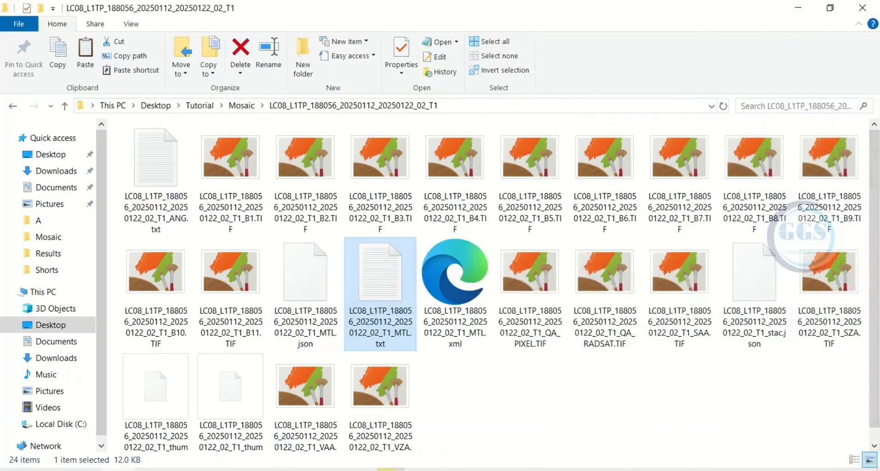
Step: Switch to ENVI and open the 188055 scene's MTL.txt file as Landsat GeoTIFF with Metadata, showing its full extent
click(481, 408)
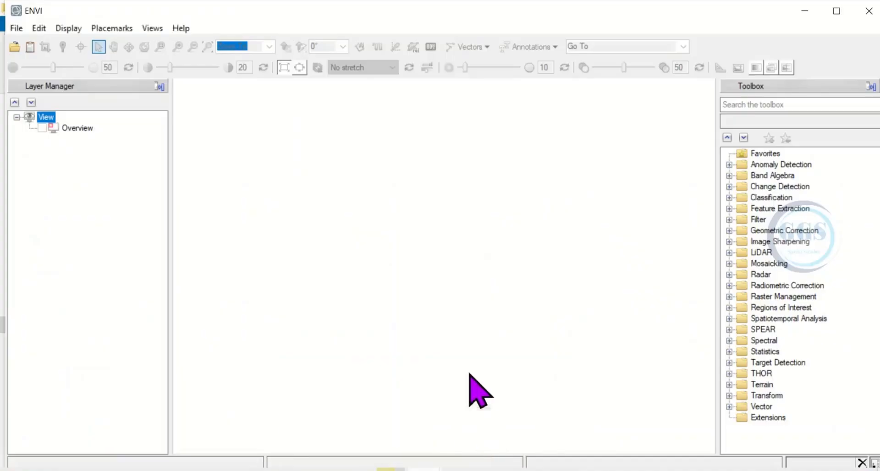
click(17, 28)
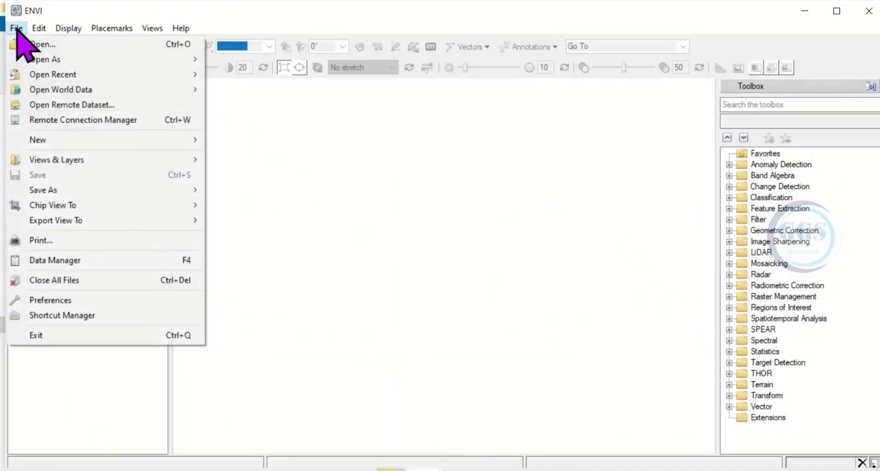
mouse_move(64, 60)
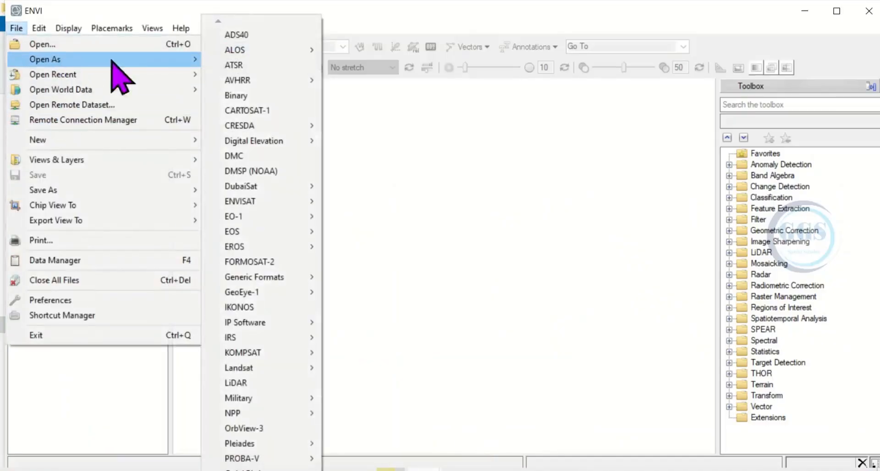
mouse_move(267, 368)
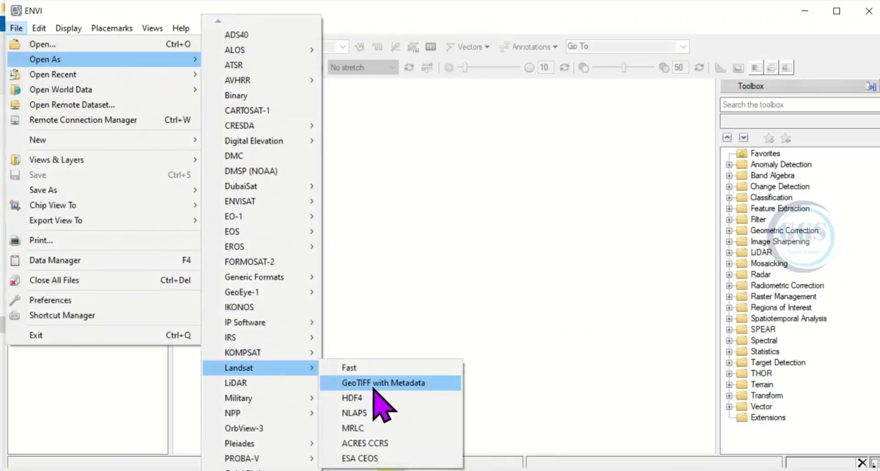
click(375, 385)
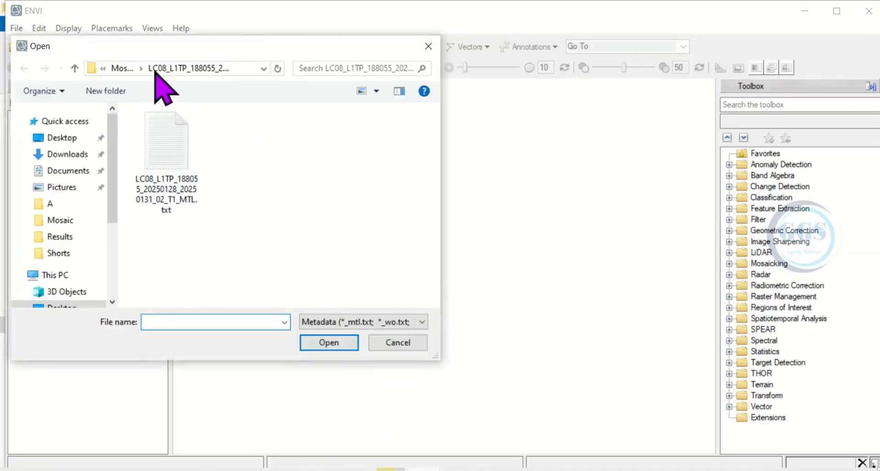
click(122, 69)
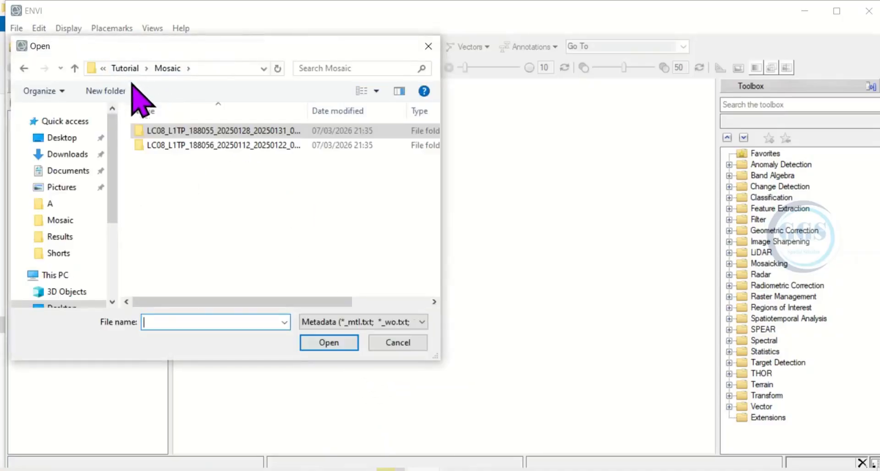
double_click(195, 131)
click(177, 158)
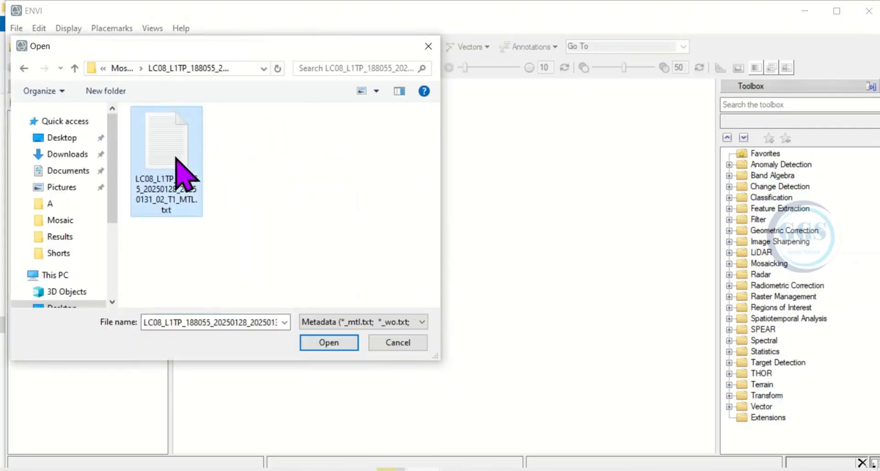
click(333, 344)
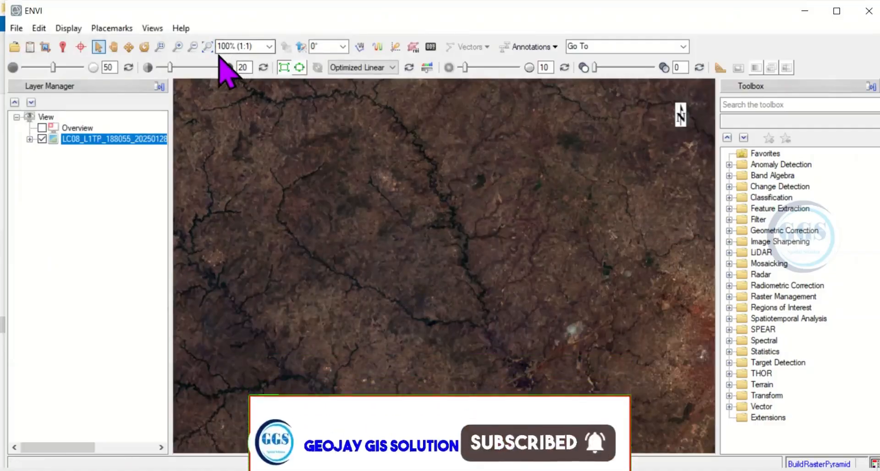
click(207, 47)
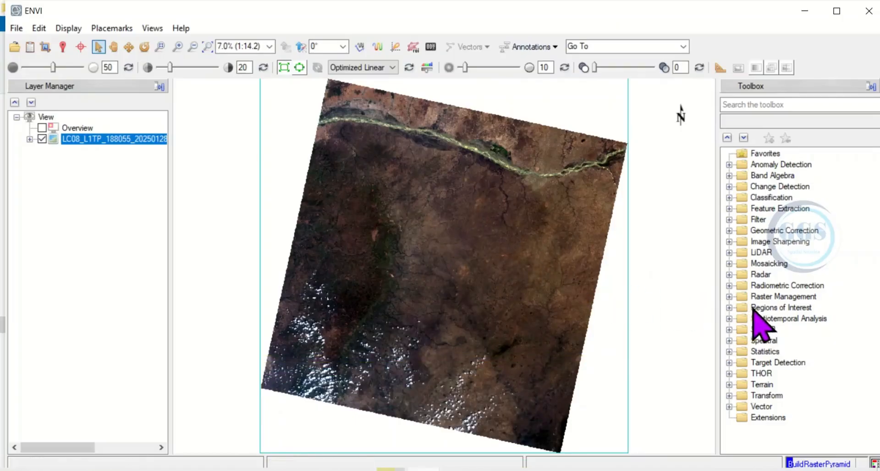
Step: Start Layer Stacking from Raster Management and import the seven-band 188055 file as the input
click(730, 296)
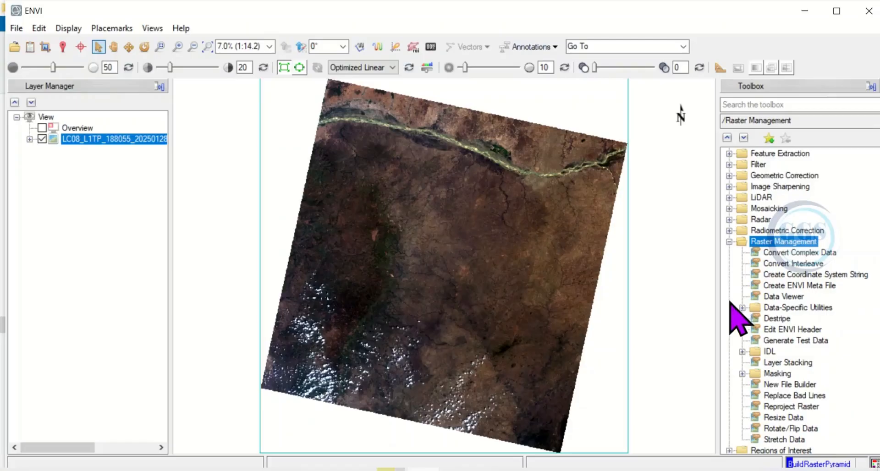
double_click(790, 363)
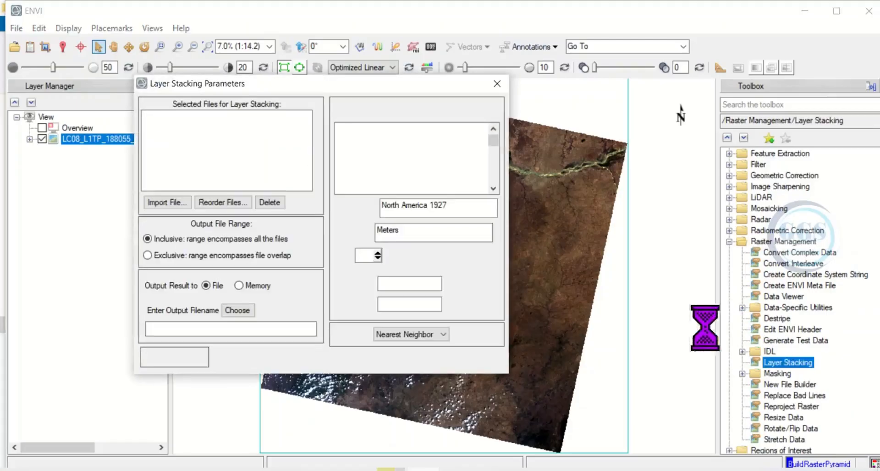
click(165, 202)
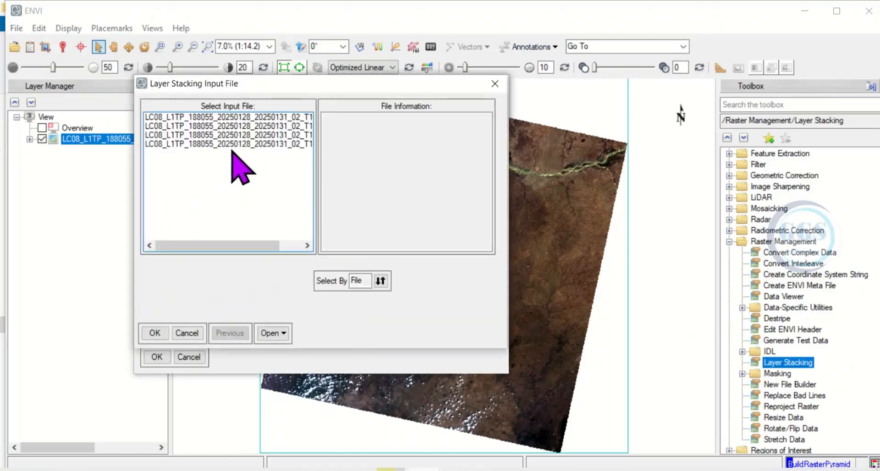
click(236, 118)
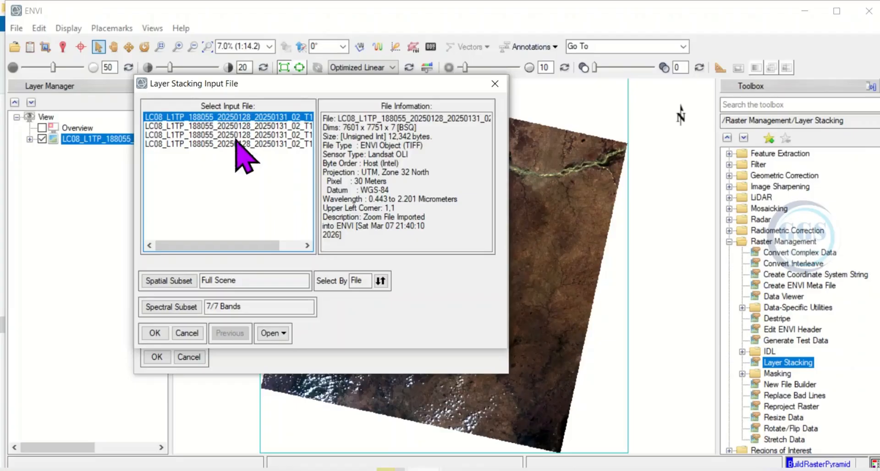
click(155, 333)
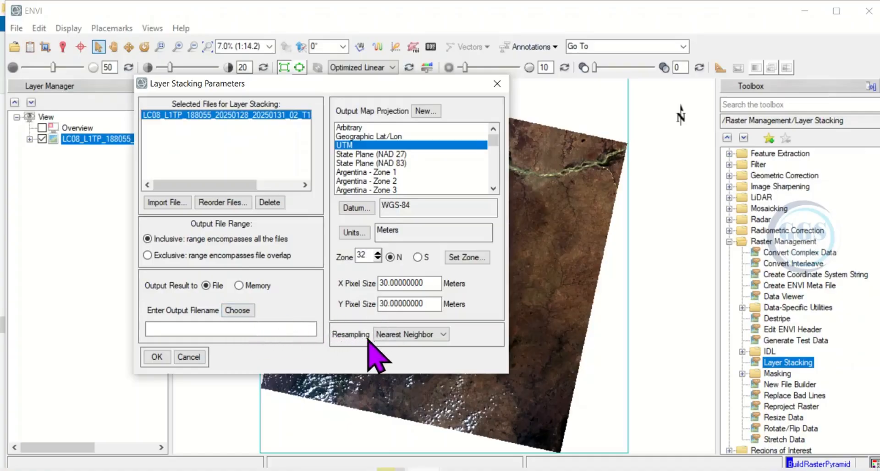
Step: Set the layer stack's resampling to Bilinear and its output file to Scene1 in the Mosaic folder, then run it
click(444, 338)
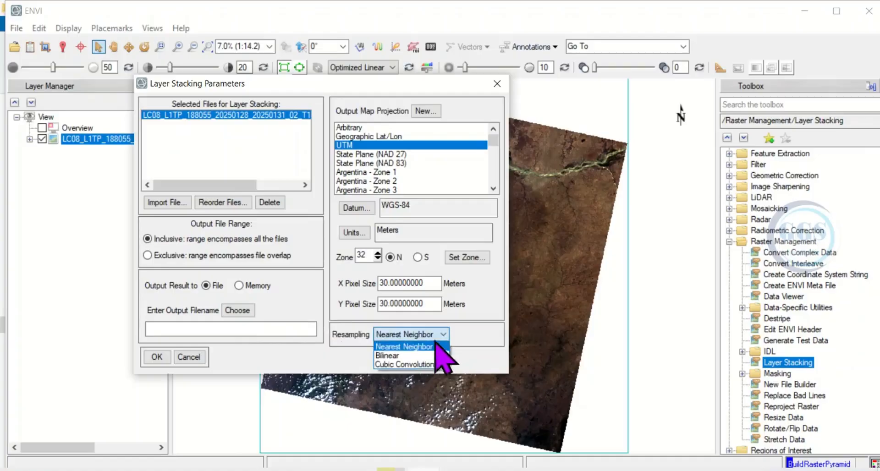
click(387, 356)
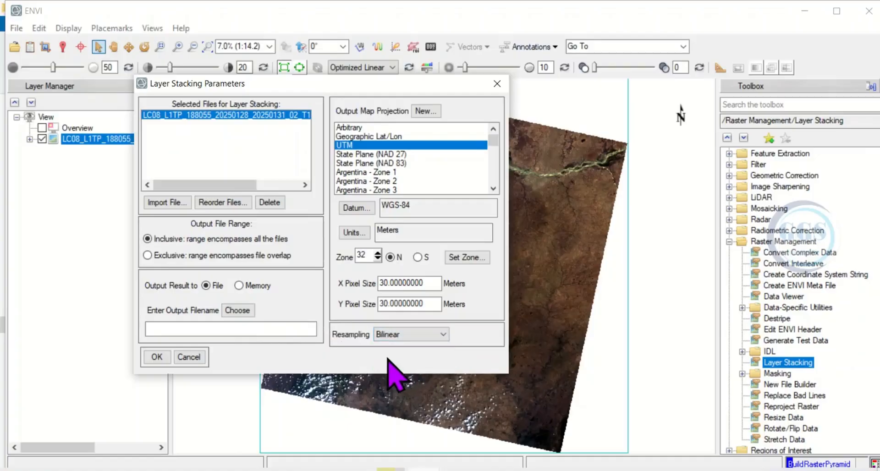
click(237, 311)
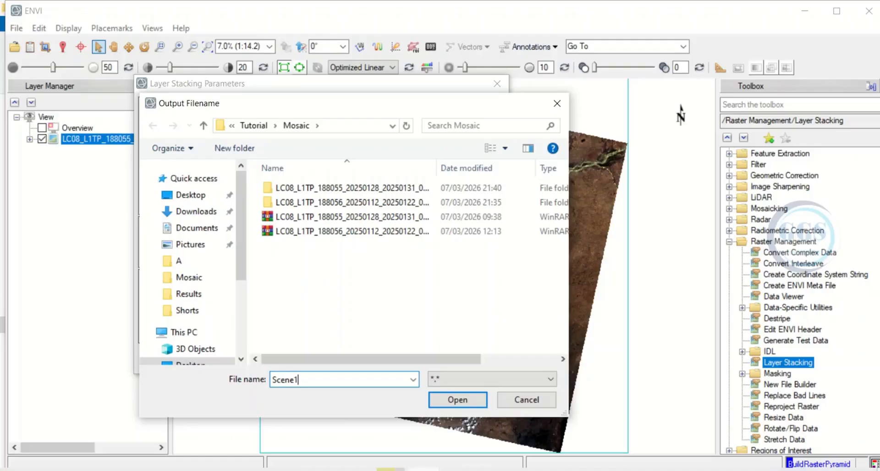
click(458, 402)
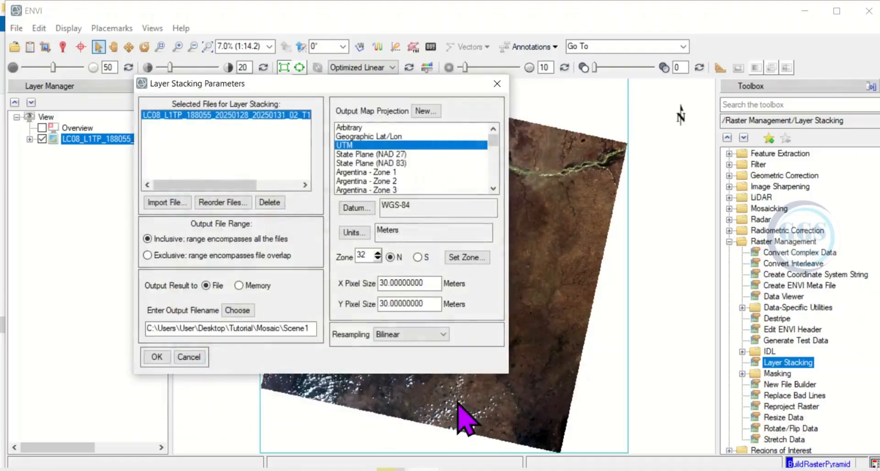
click(152, 357)
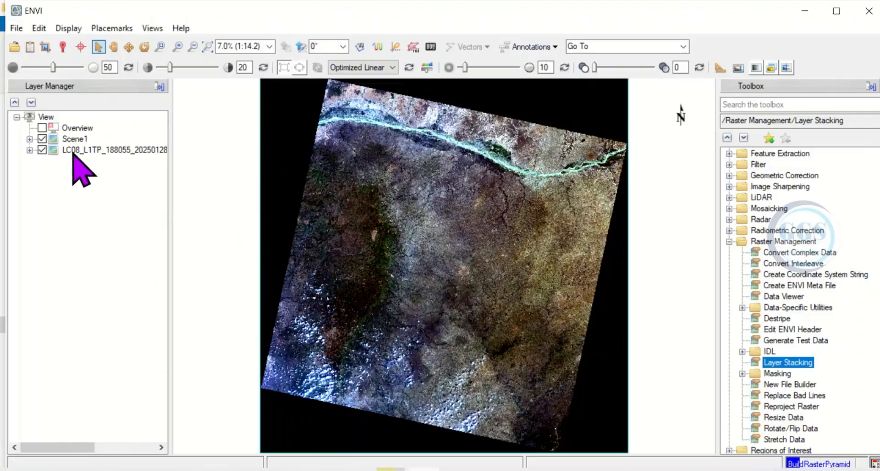
Step: Remove the original LC08_L1TP_188055 layer from the view, keeping Scene1
click(74, 150)
right_click(79, 152)
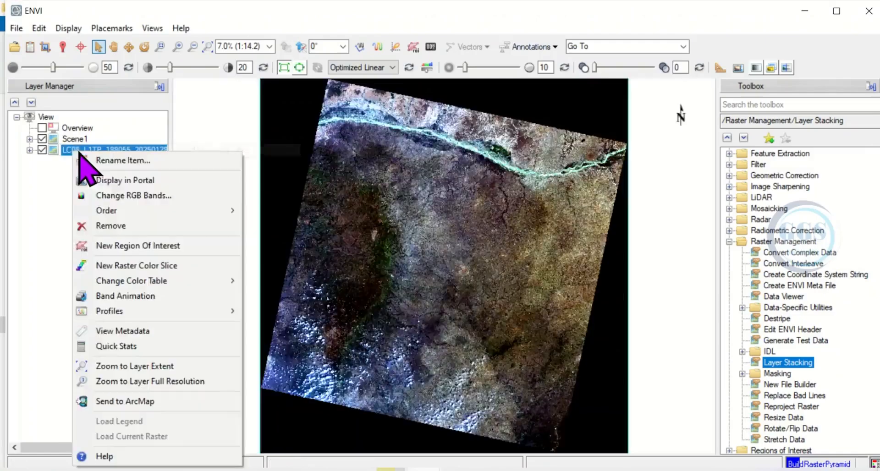
click(112, 227)
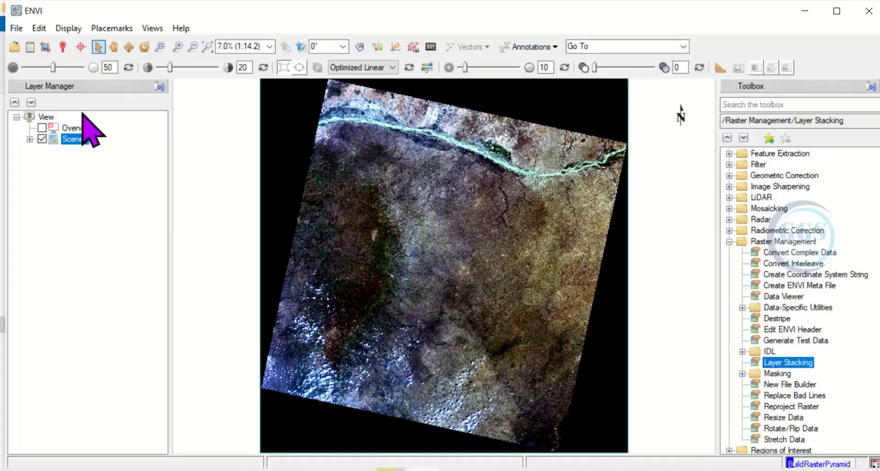
Step: Open the MTL.txt file from the 188056 scene folder in Mosaic as Landsat GeoTIFF with Metadata
click(18, 29)
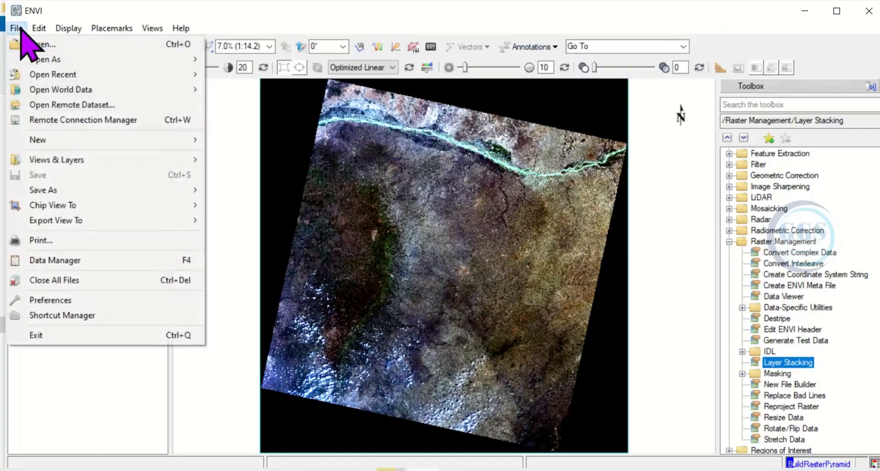
mouse_move(44, 61)
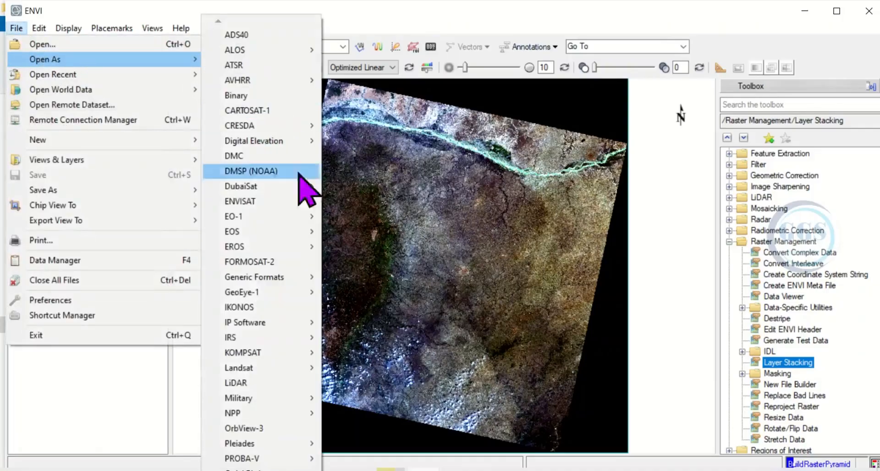
mouse_move(278, 372)
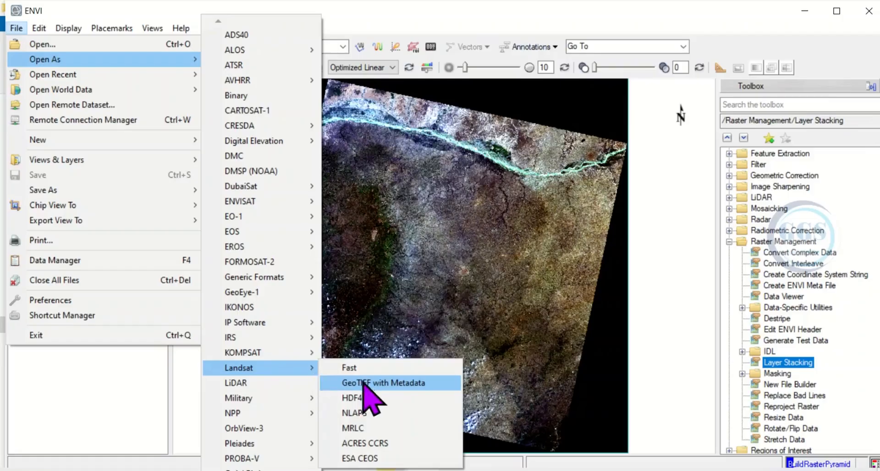
click(383, 403)
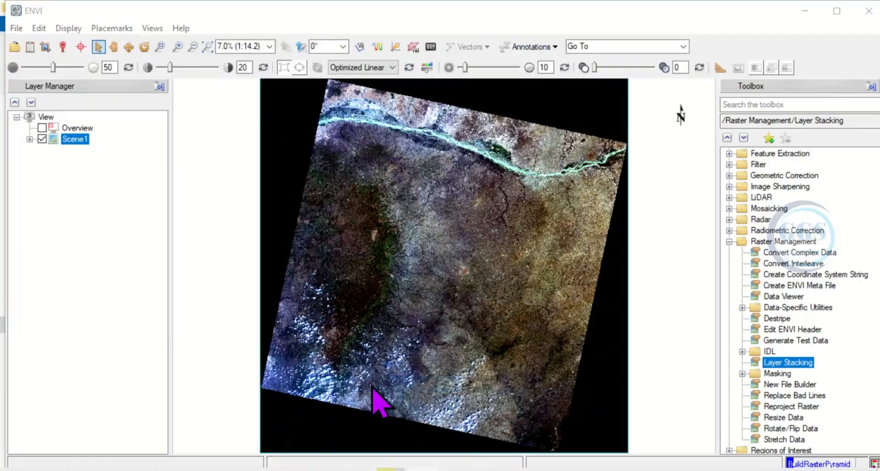
click(120, 69)
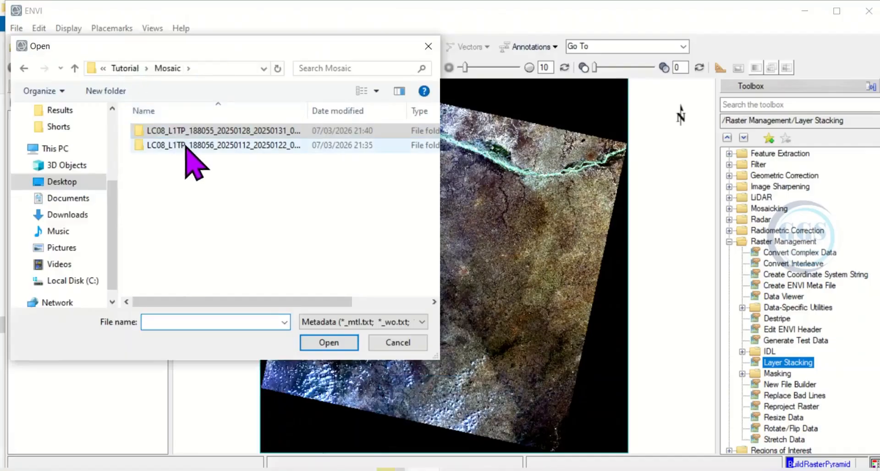
double_click(189, 146)
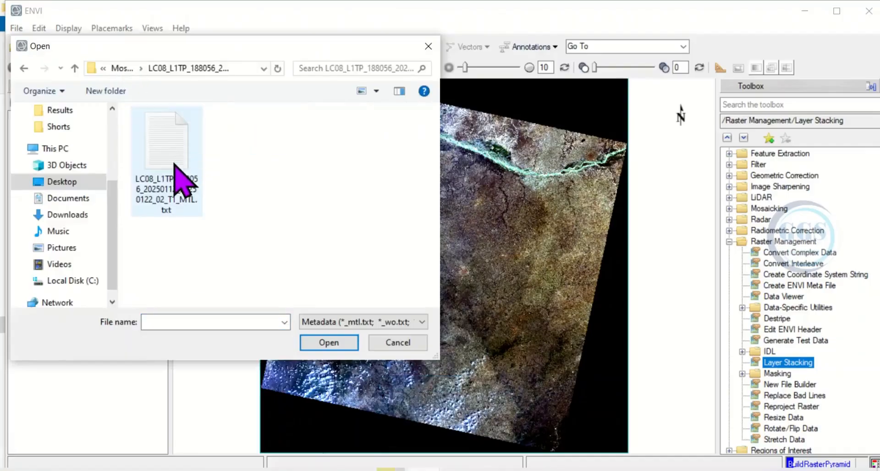
click(175, 163)
click(328, 345)
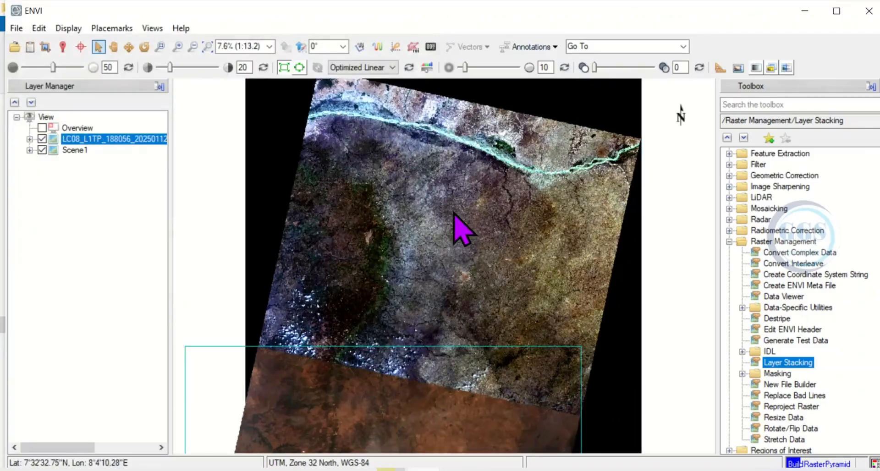
scroll(461, 229, up, 3)
scroll(461, 227, down, 1)
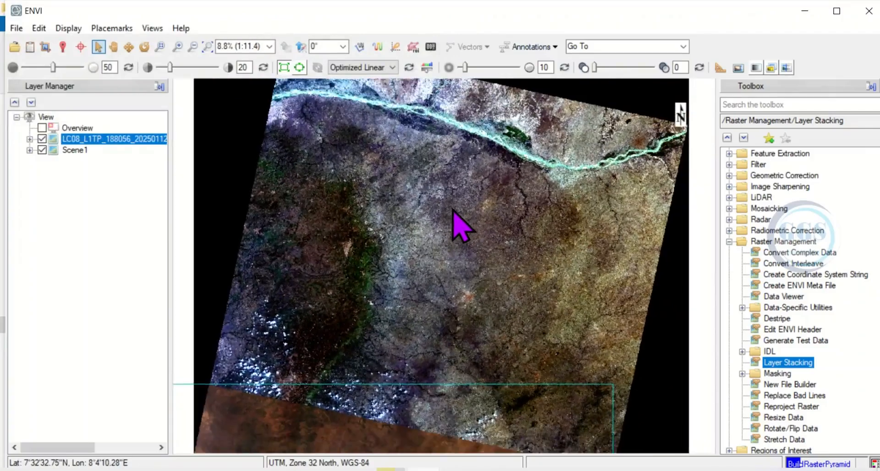
scroll(453, 211, down, 4)
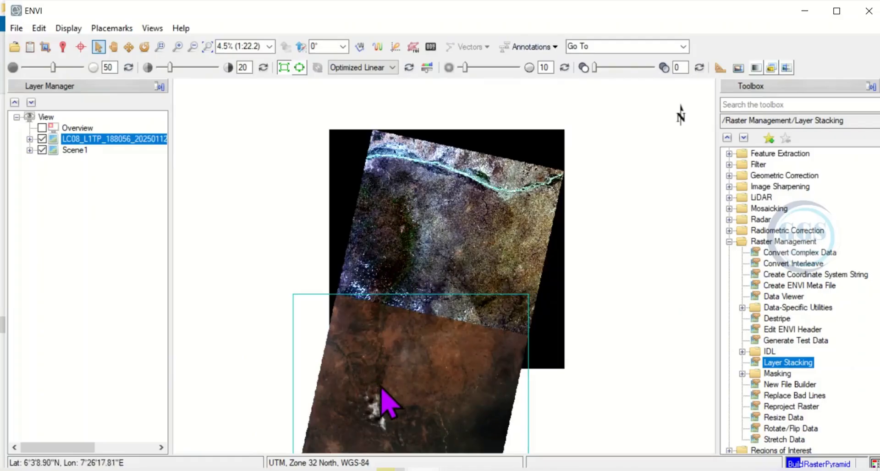
Step: Start Layer Stacking and import the seven-band LC08_L1TP_188056 file as the input
double_click(788, 362)
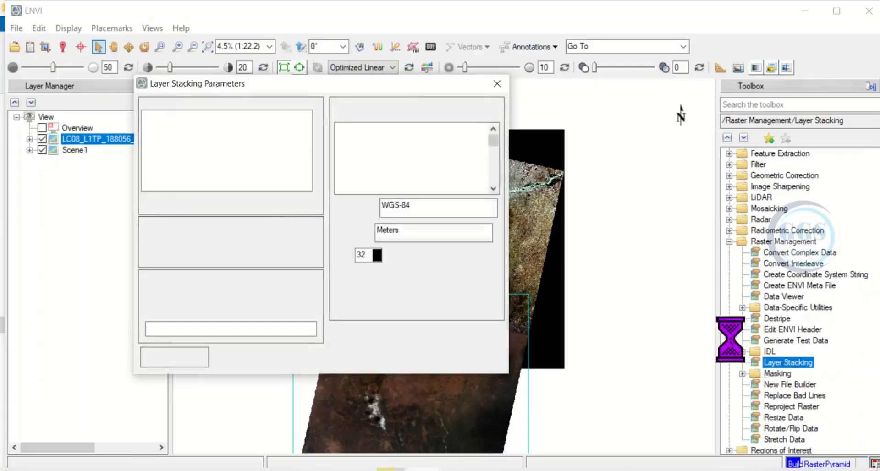
click(169, 204)
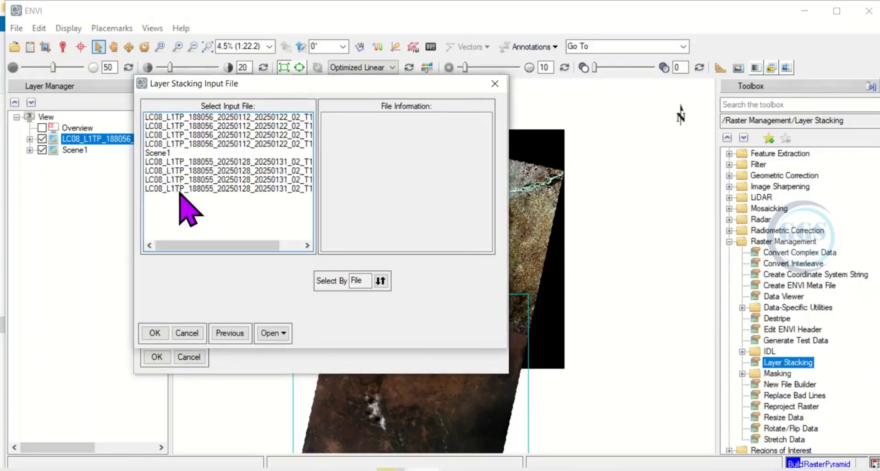
click(213, 118)
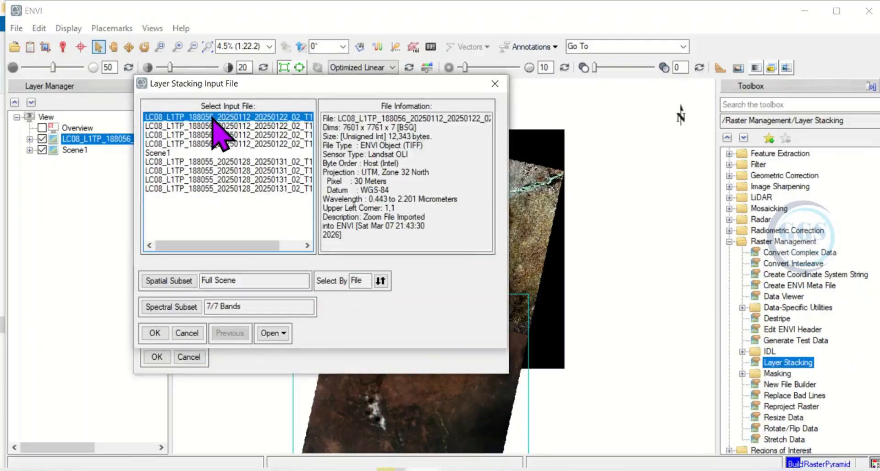
click(154, 333)
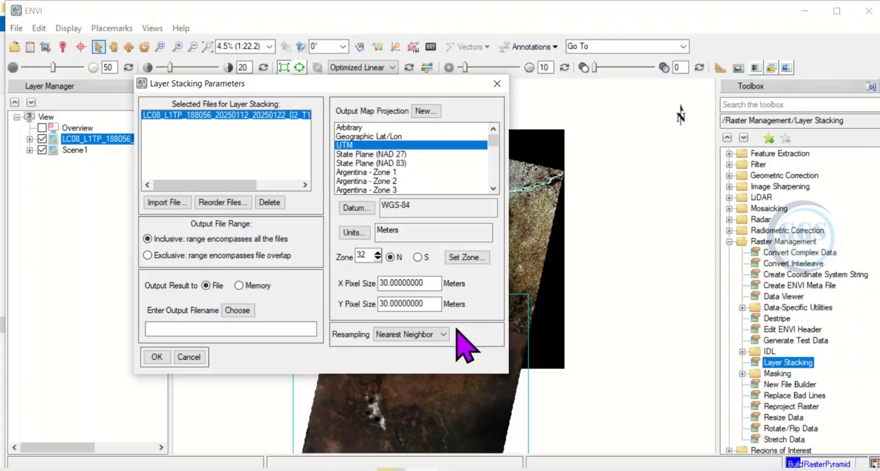
Step: Set the 188056 layer stack's resampling to Bilinear and its output file to Scene2 in the Mosaic folder, then run it
click(443, 334)
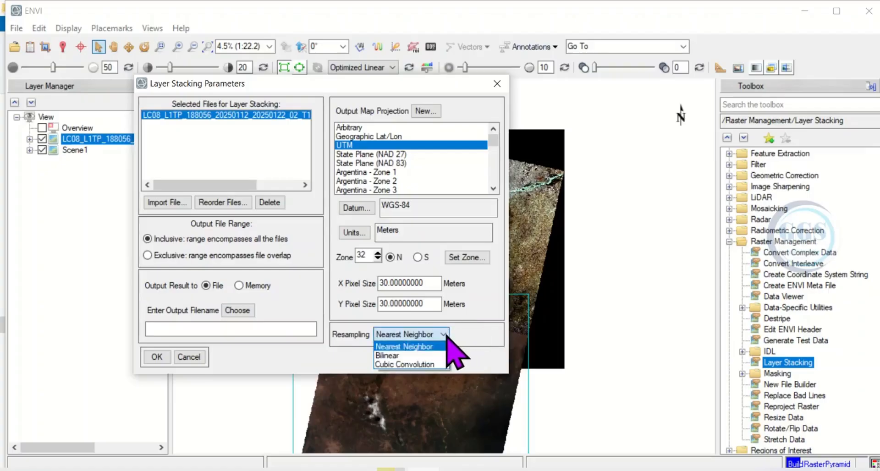
click(387, 356)
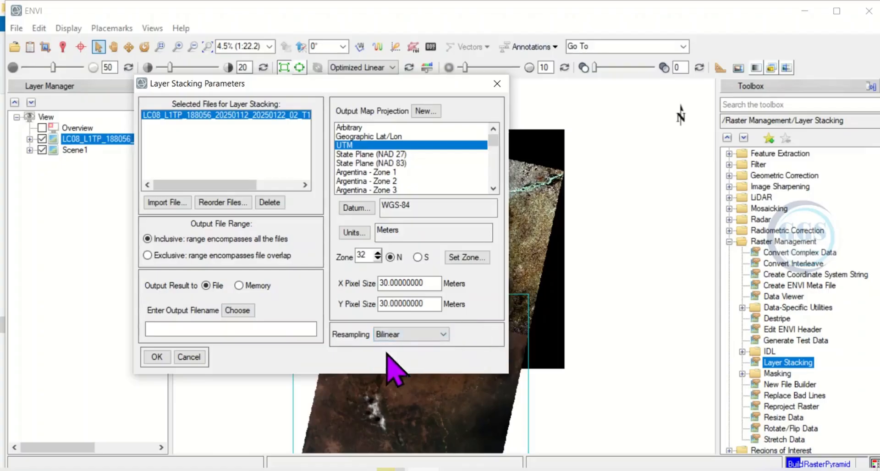
click(238, 311)
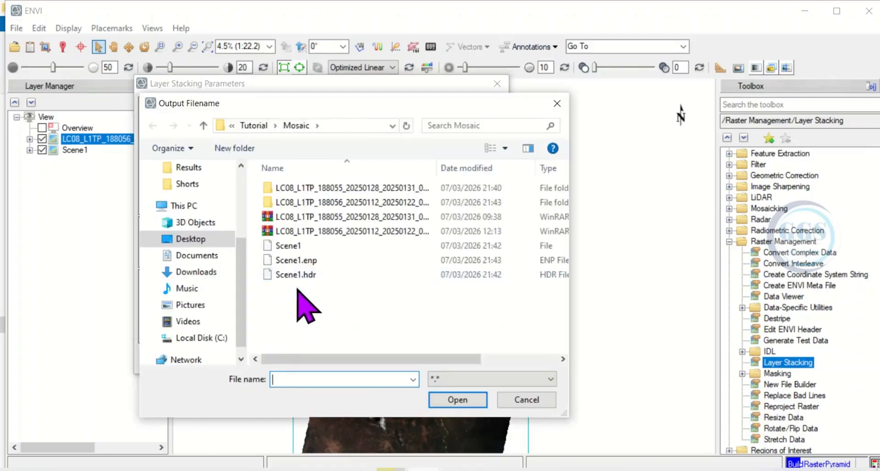
click(297, 246)
double_click(303, 380)
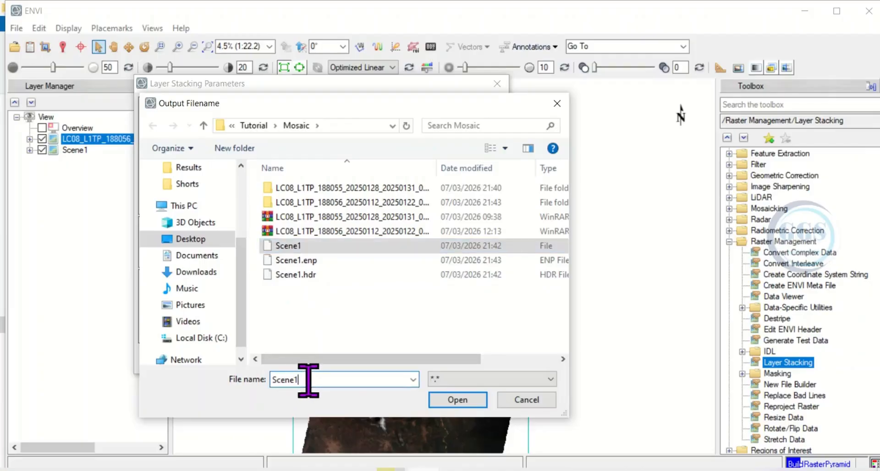
key(BackSpace)
text(2)
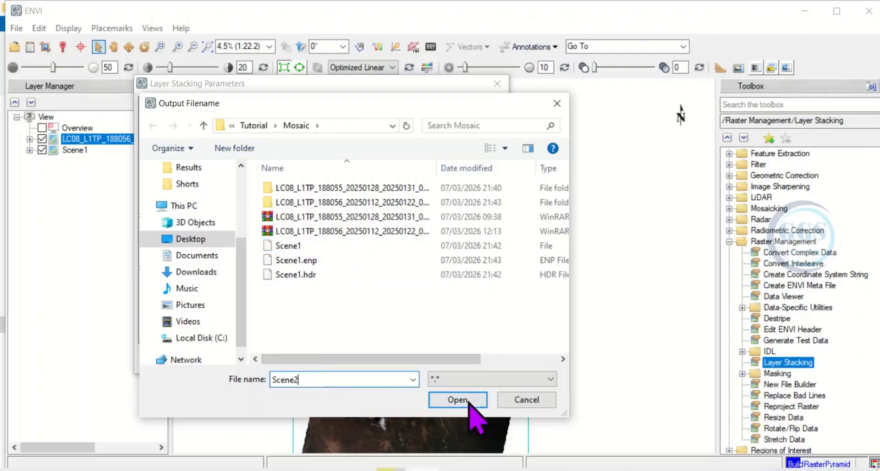
click(457, 400)
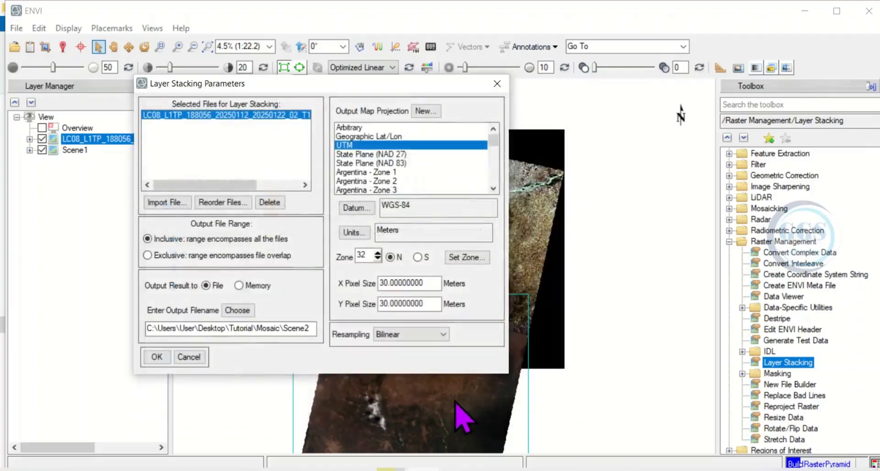
click(157, 358)
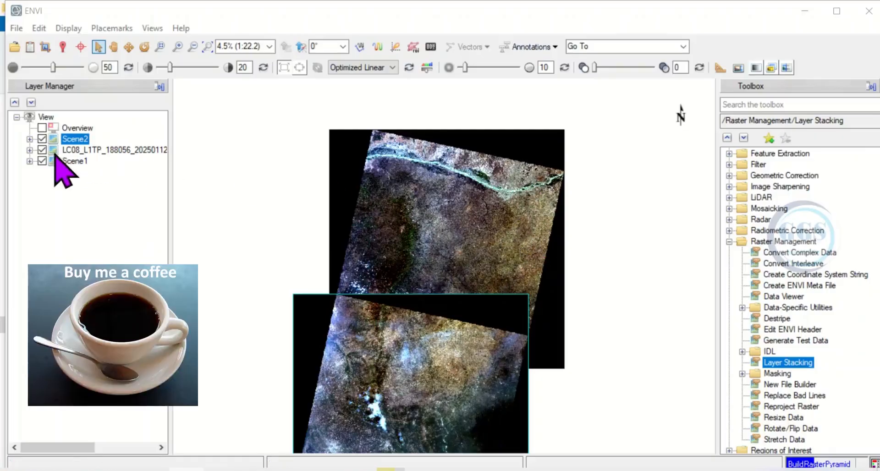
Step: Remove the original LC08_L1TP_188056 layer from the view, keeping Scene2 and Scene1
click(96, 152)
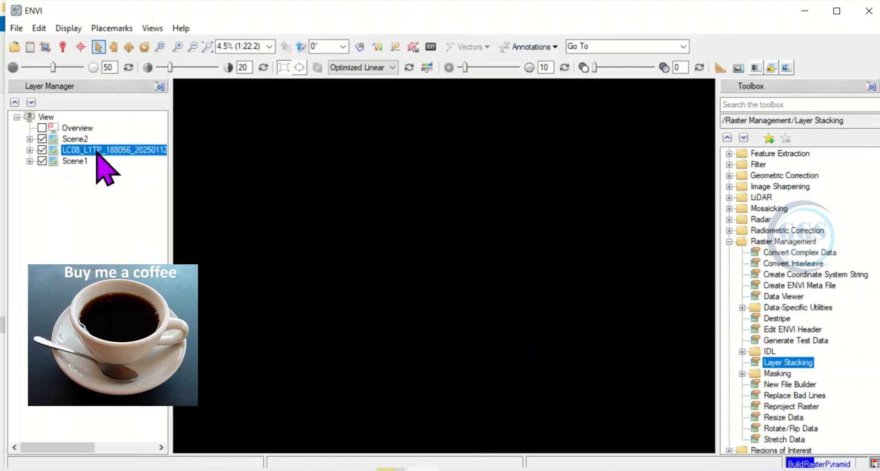
right_click(97, 153)
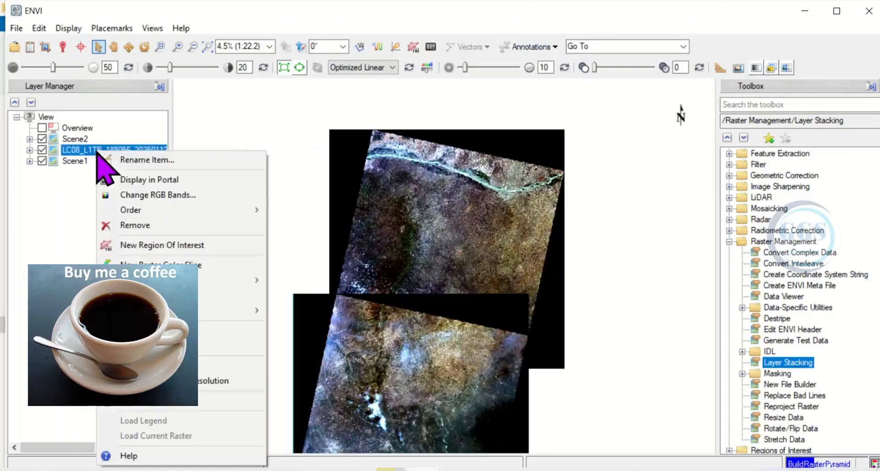
click(131, 225)
scroll(524, 175, down, 1)
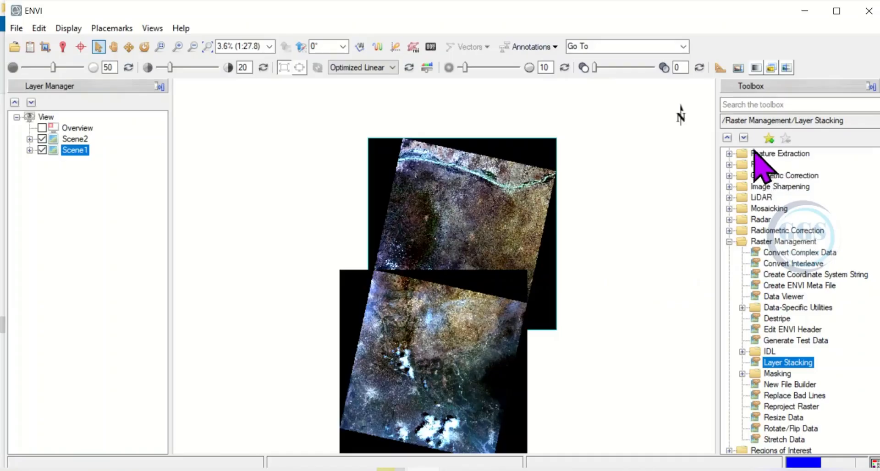
Step: Start the Seamless Mosaic tool and add Scene1 and Scene2 as input scenes, agreeing to build their pyramids
click(729, 242)
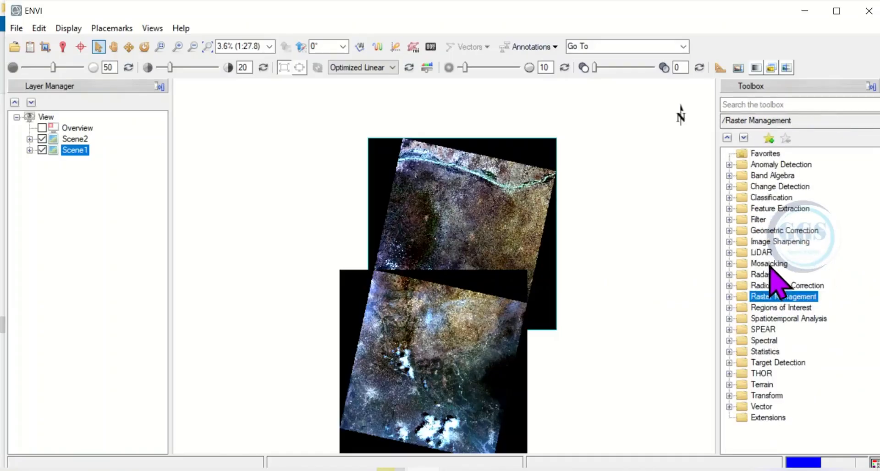
click(769, 265)
click(728, 265)
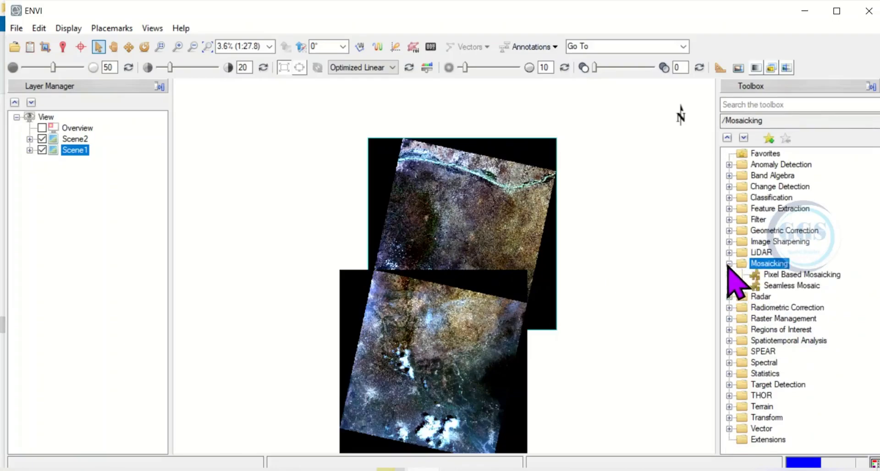
double_click(793, 285)
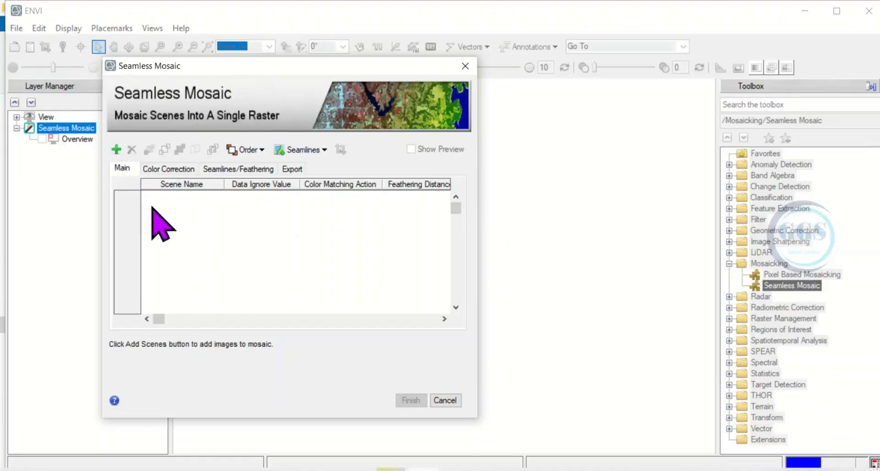
click(116, 149)
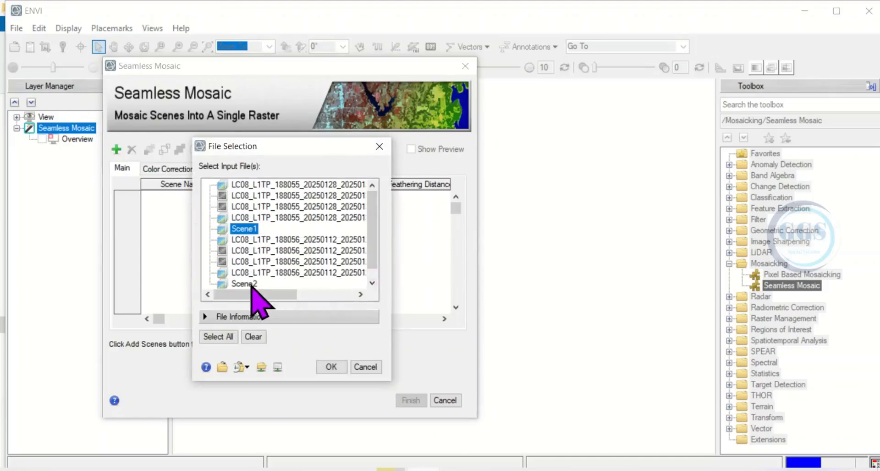
scroll(246, 288, down, 1)
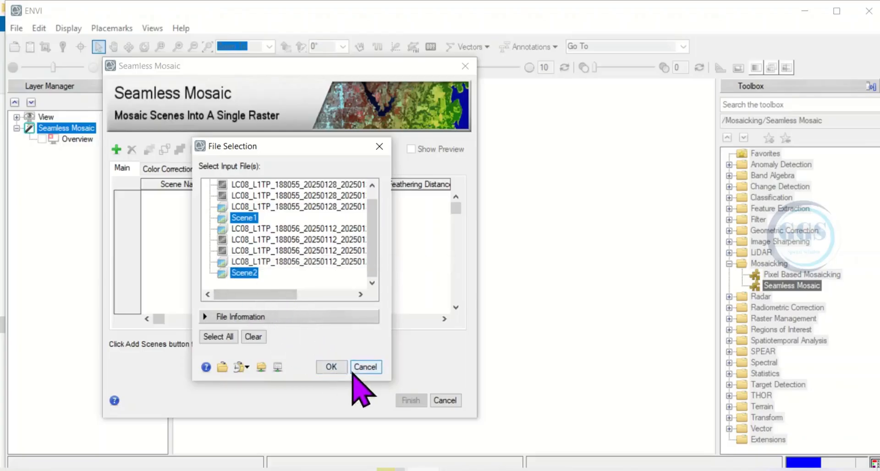
click(331, 367)
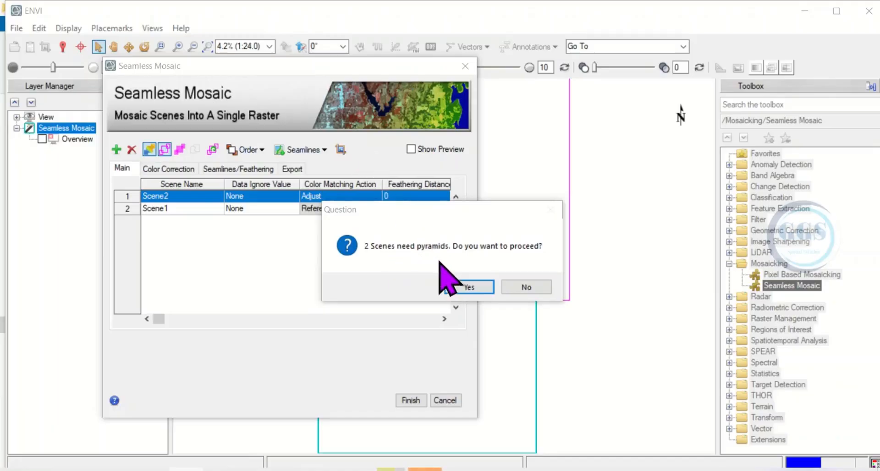
click(467, 287)
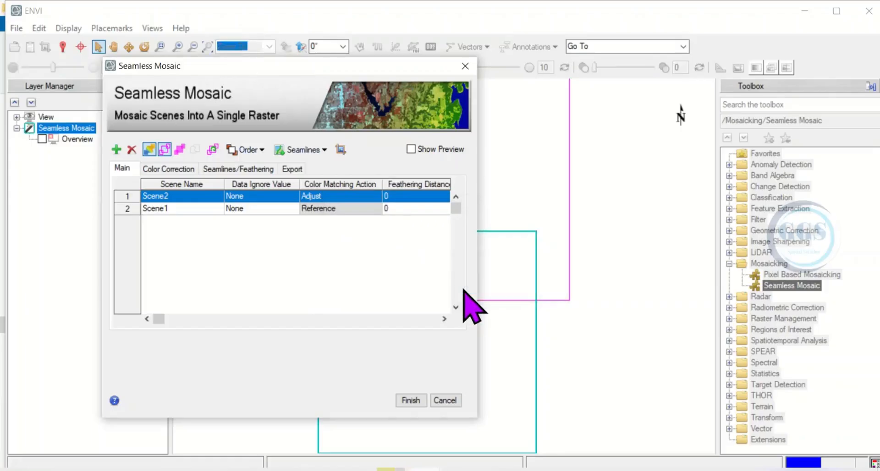
Step: Try bringing Scene1 to the front of the mosaic order, and send it to the back again behind Scene2
drag(283, 70, 168, 68)
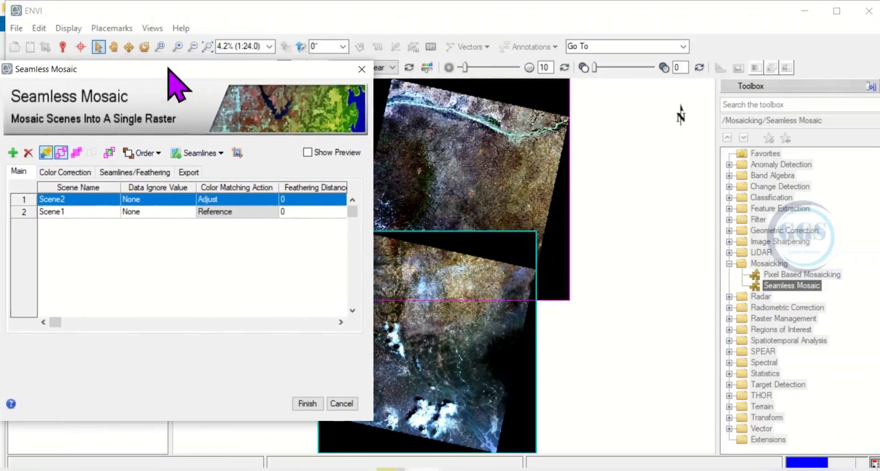
click(114, 46)
drag(552, 218, 603, 230)
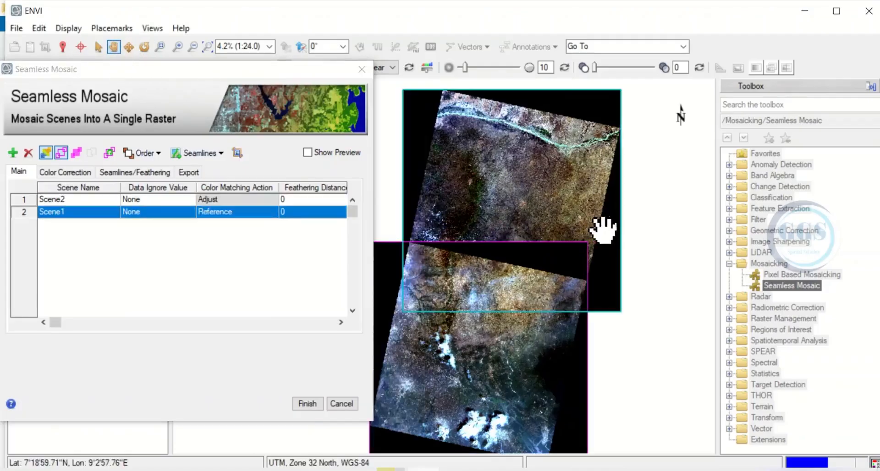
drag(624, 345, 669, 336)
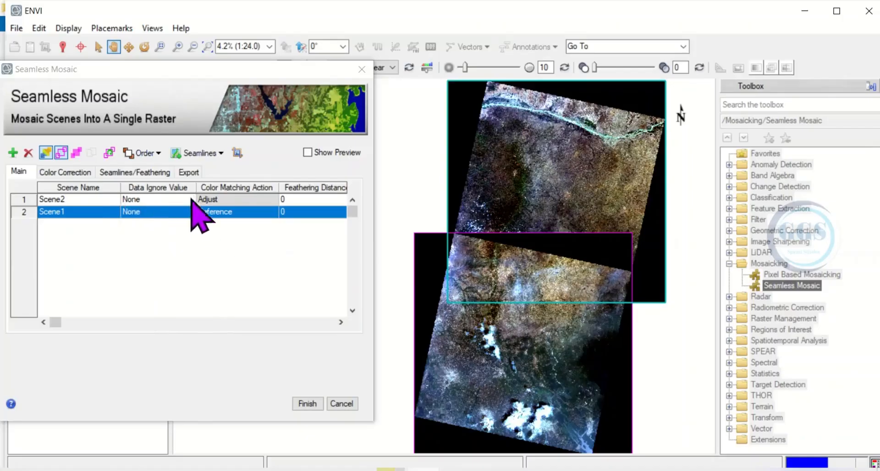
click(159, 154)
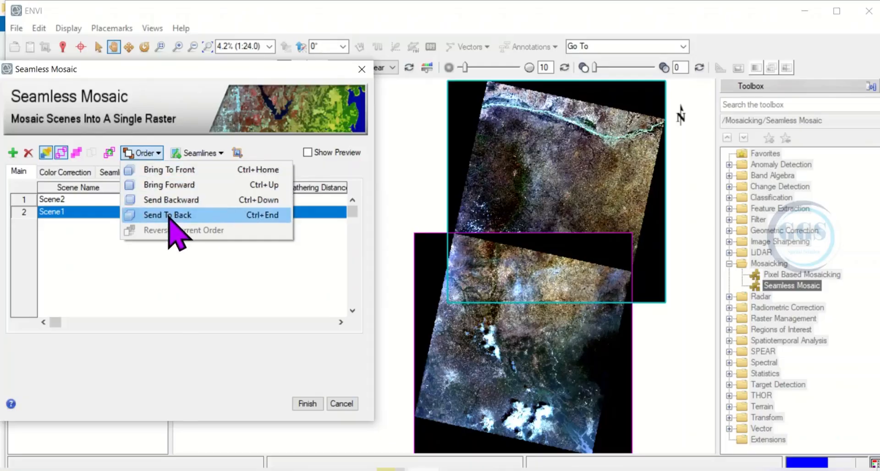
click(172, 172)
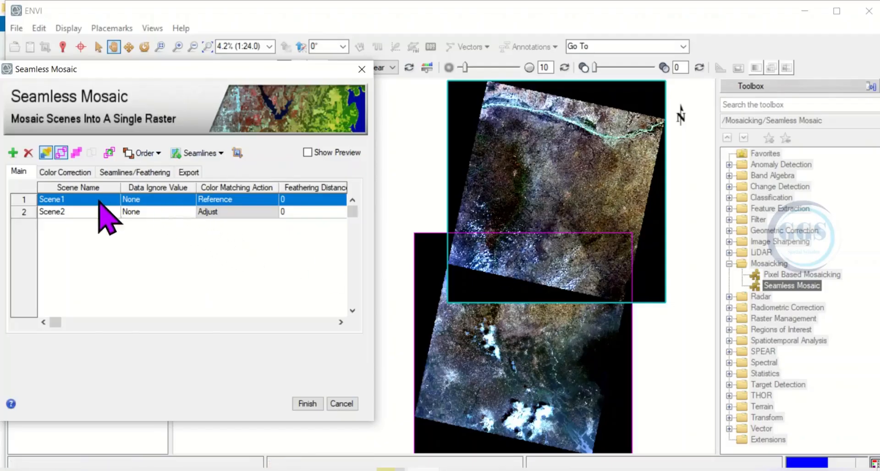
click(143, 153)
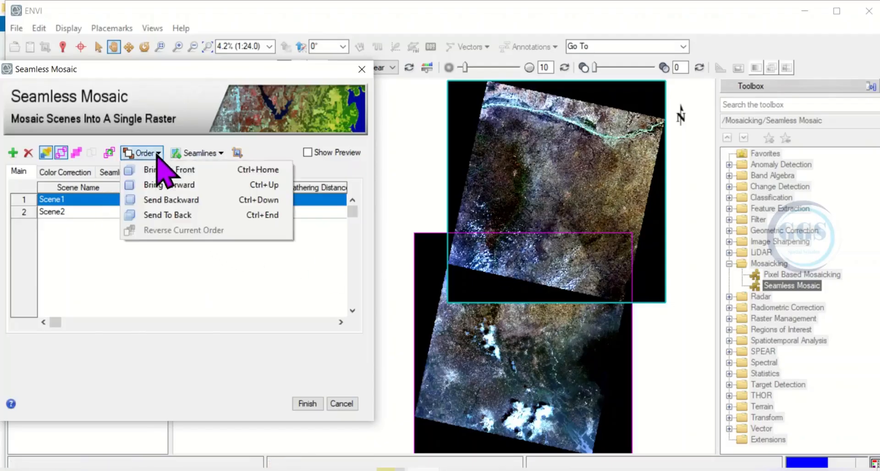
click(181, 215)
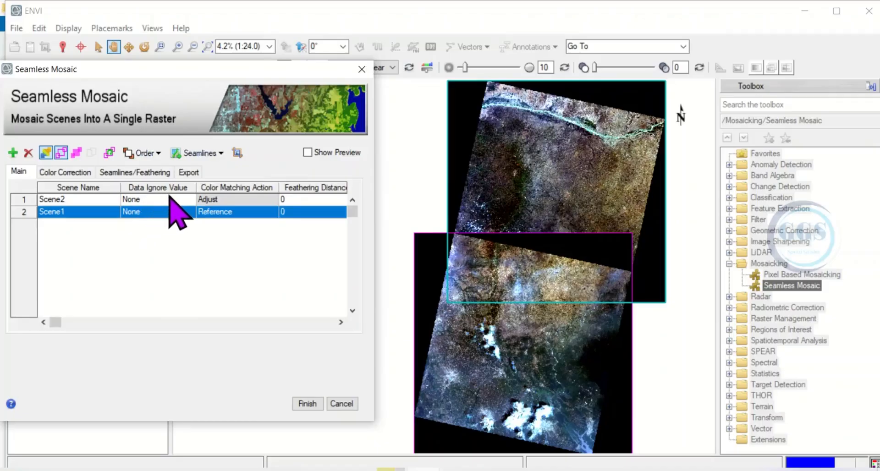
Step: Set the Data Ignore Value to 0 for both Scene2 and Scene1 in the mosaic
click(143, 200)
click(140, 200)
text(0)
key(Return)
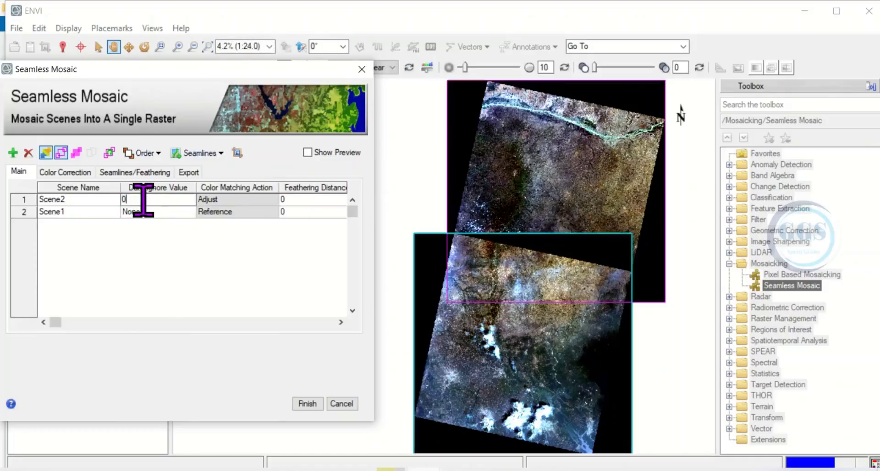
click(144, 213)
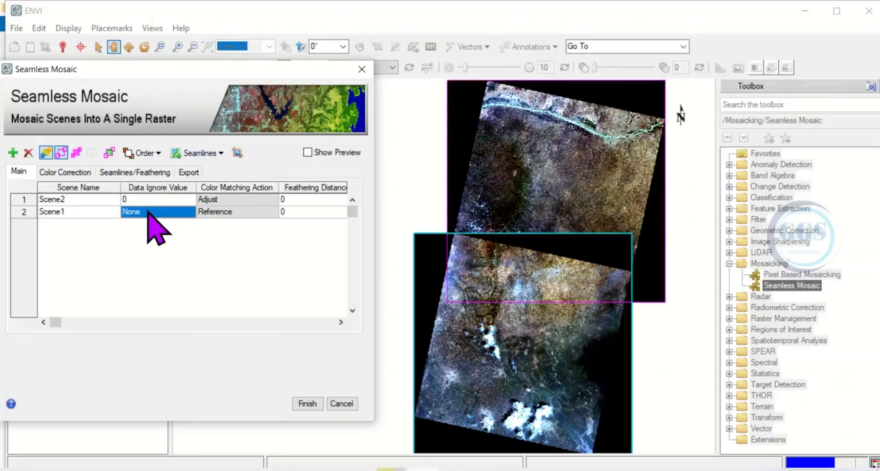
click(147, 211)
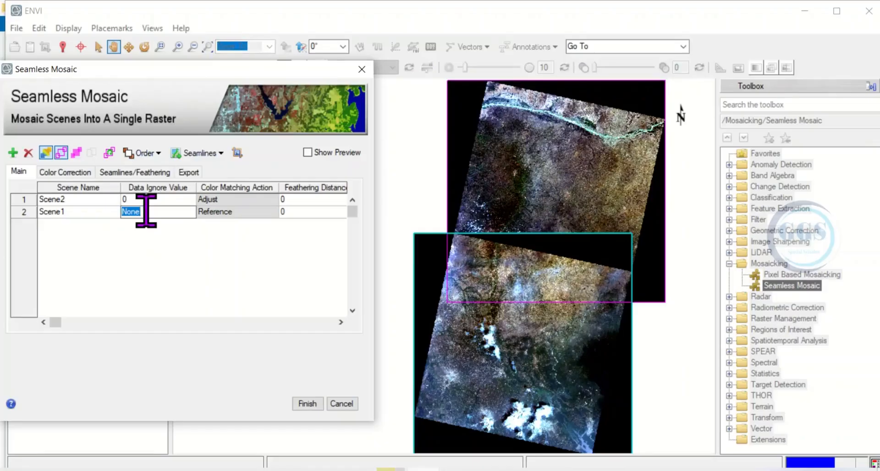
text(0)
key(Return)
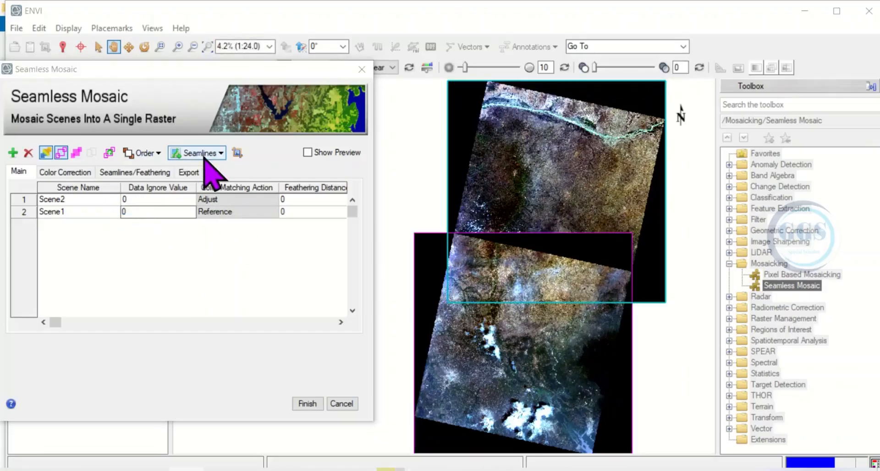
Step: Auto-generate the seamlines between the two scenes and open the mosaic's export settings
click(222, 154)
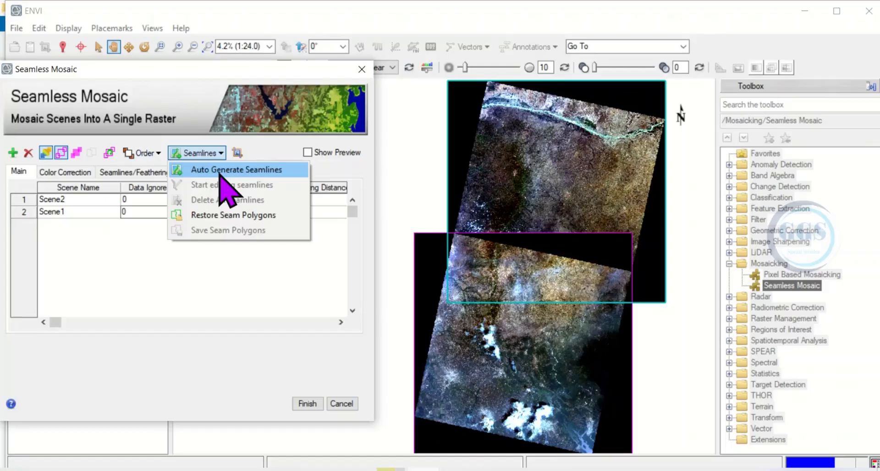
click(219, 173)
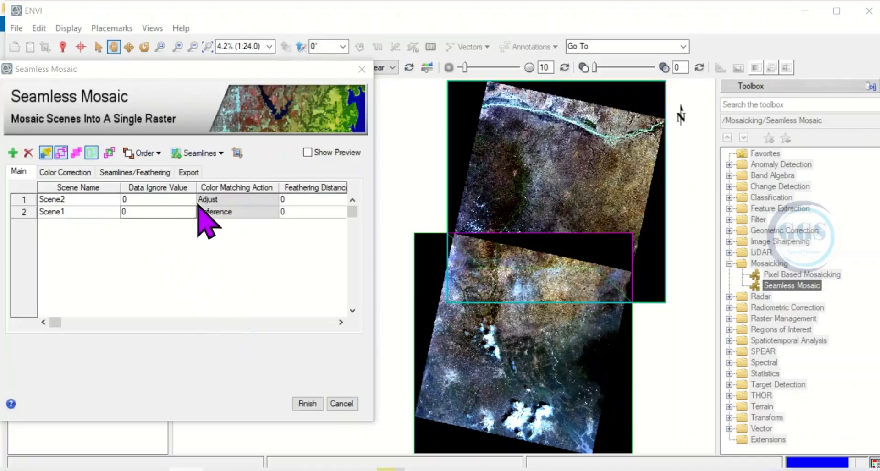
click(189, 172)
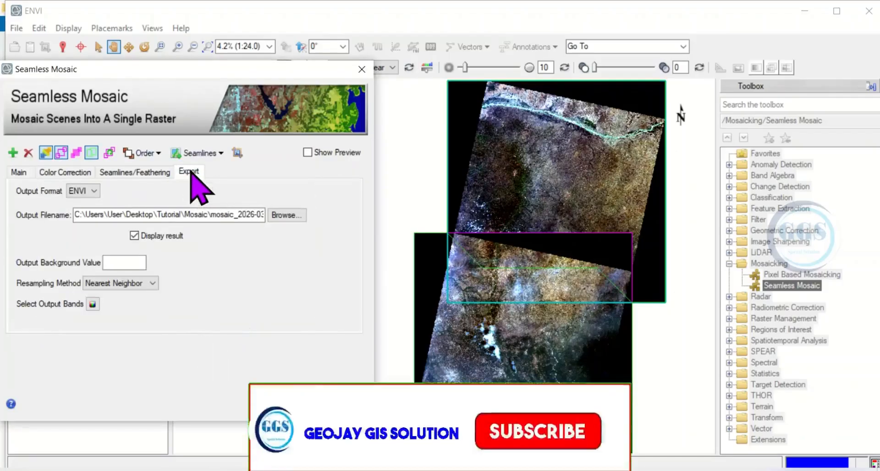
Step: Set the mosaic's output format to TIFF and its output file to Mosaic in the Tutorial\Mosaic folder
click(93, 191)
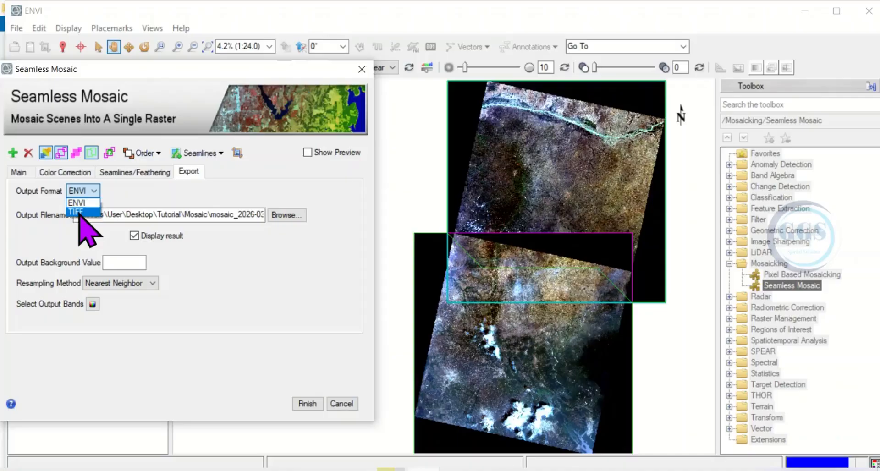
click(80, 212)
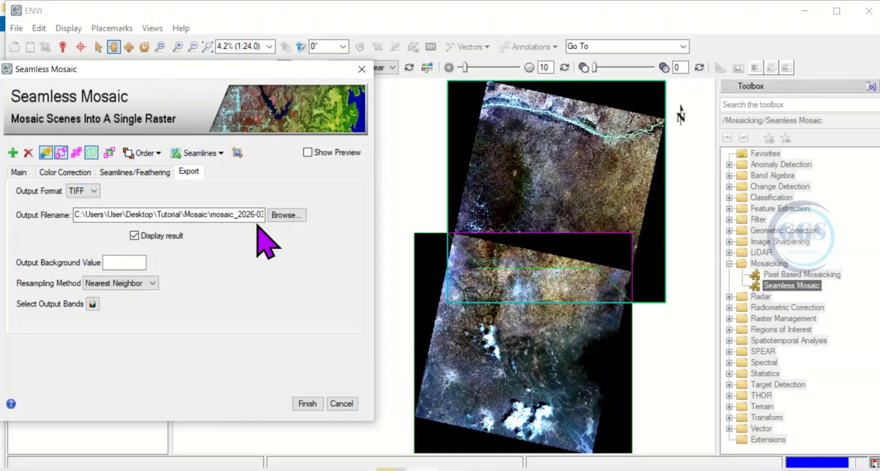
click(288, 216)
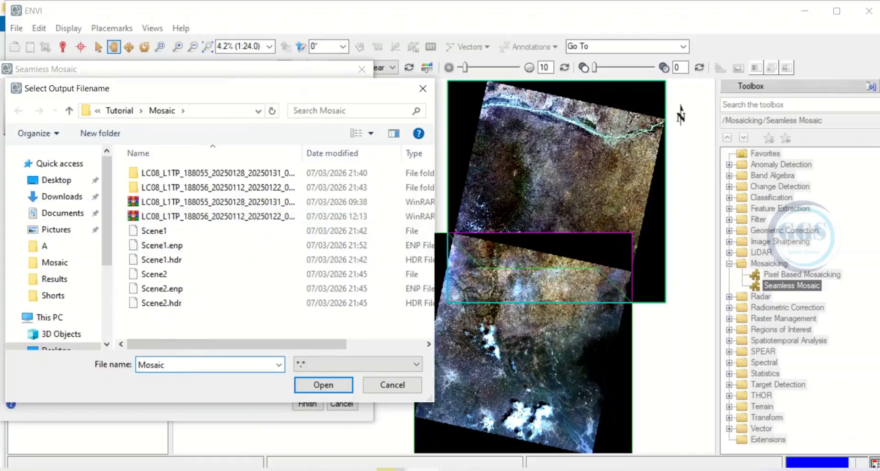
click(324, 387)
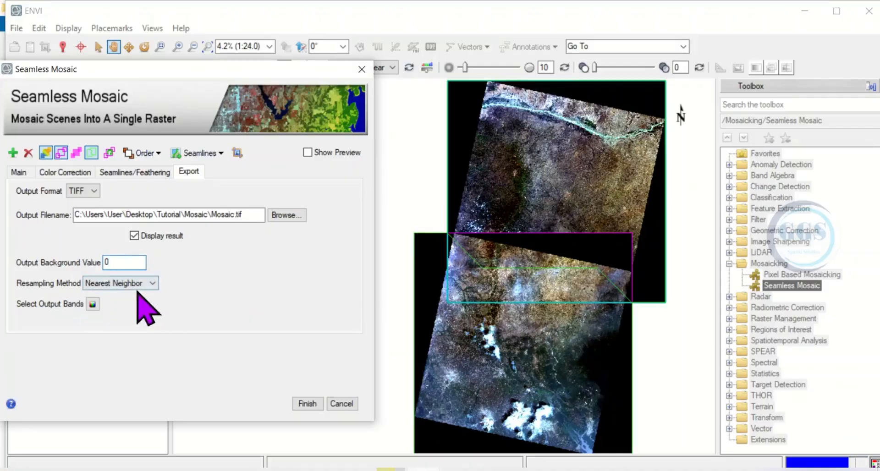
Step: Set the output background value to 0 and the resampling method to Bilinear, and run the mosaic export
click(152, 283)
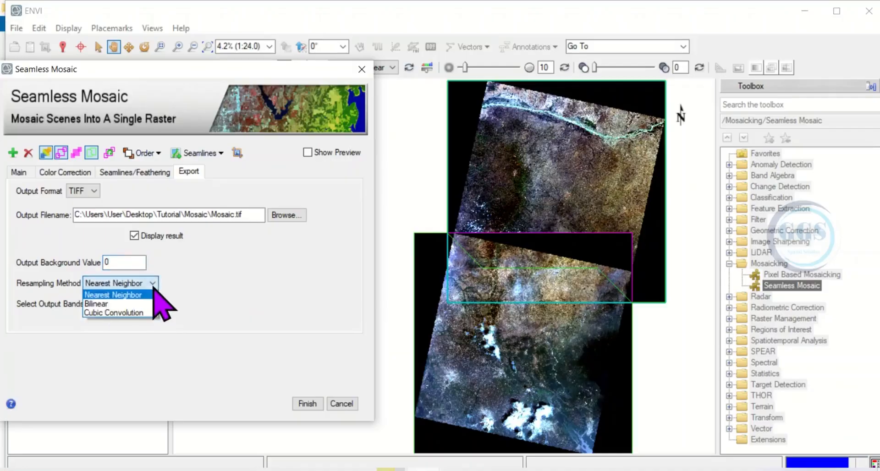
click(98, 304)
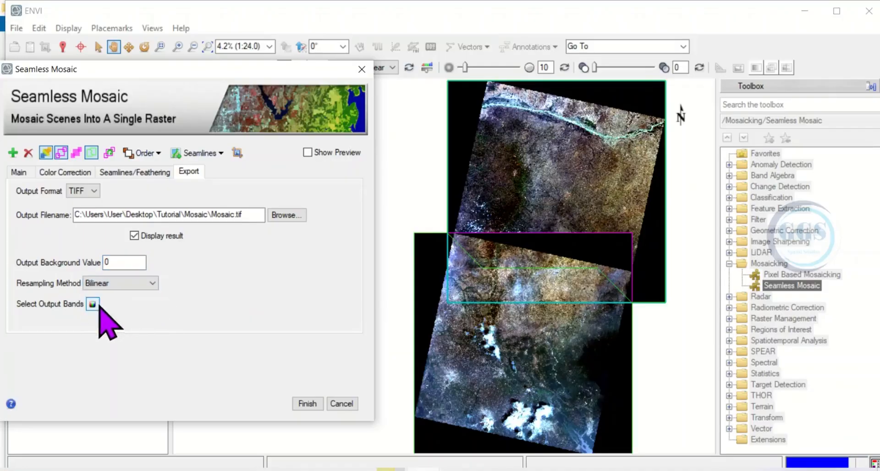
click(308, 403)
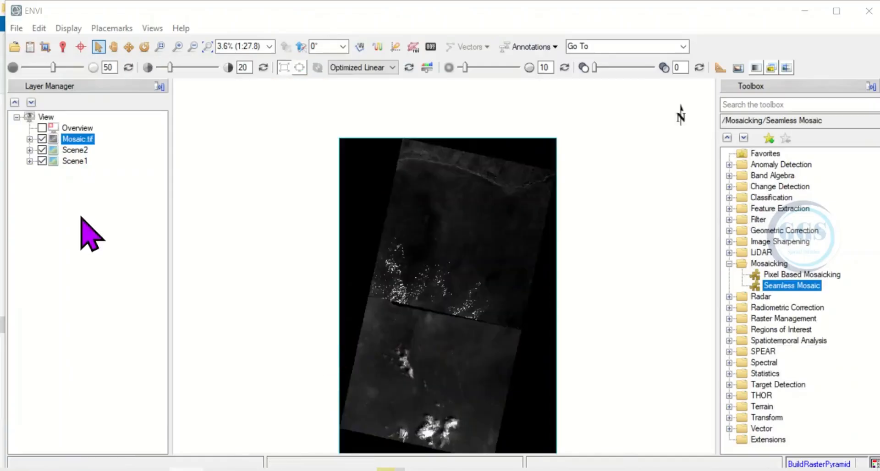
Step: Hide the Scene2 and Scene1 layers and toggle Mosaic.tif off and on to check the mosaic by itself
click(42, 150)
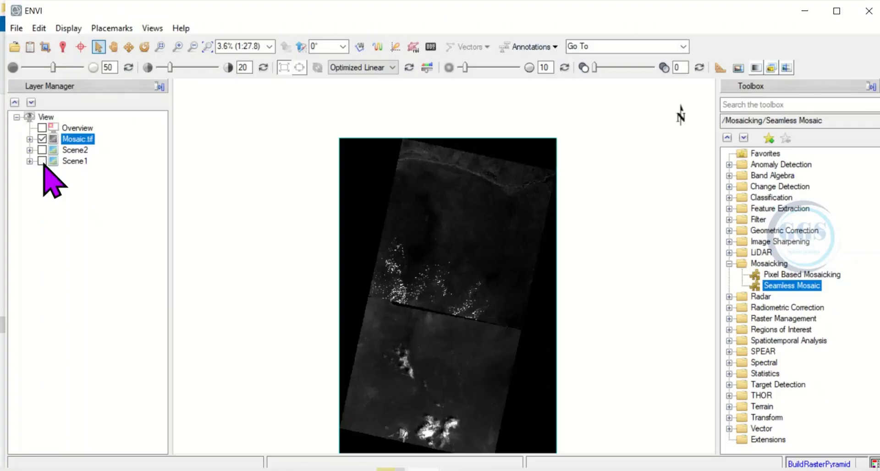
click(42, 139)
click(42, 139)
click(41, 139)
click(42, 139)
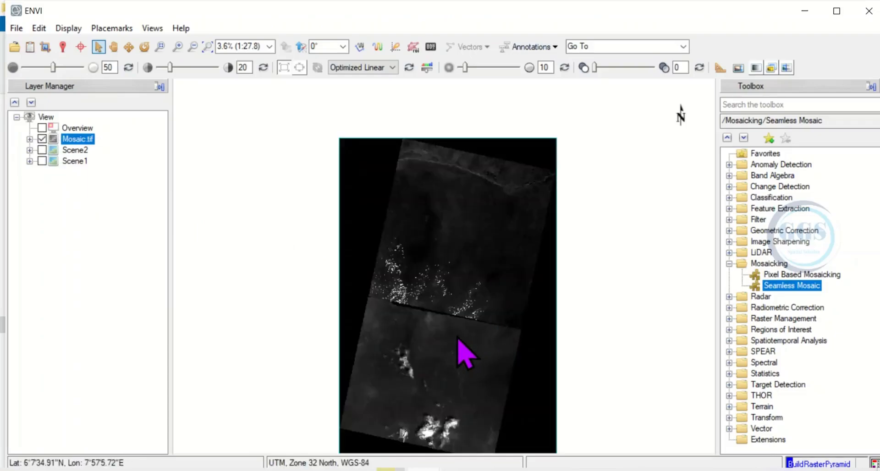
scroll(464, 354, up, 1)
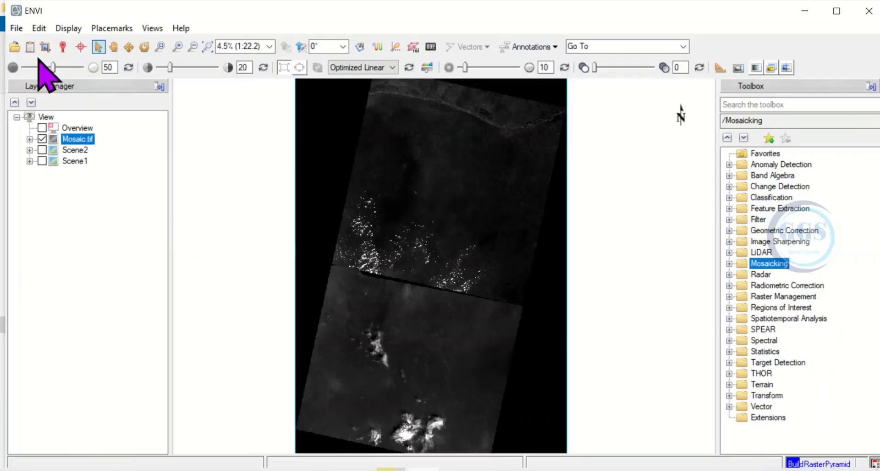
Step: Load Mosaic.tif from the Data Manager as a colour composite with Band 5 as red, Band 4 as green and Band 3 as blue
click(30, 46)
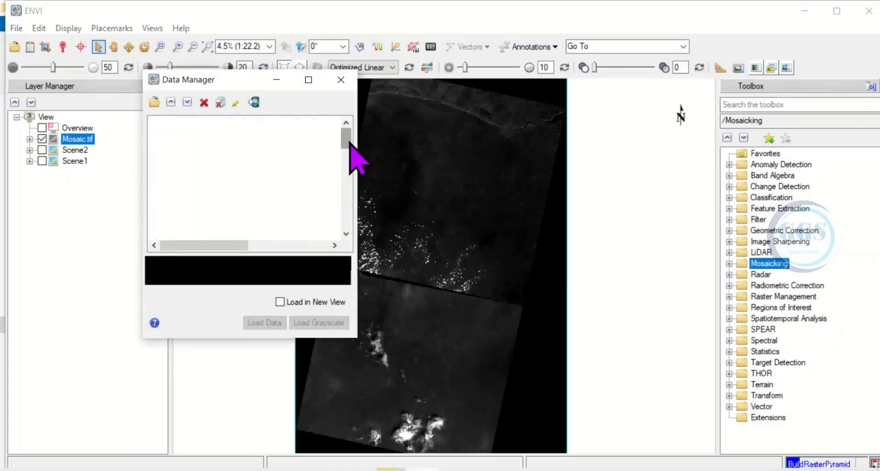
drag(346, 146, 351, 233)
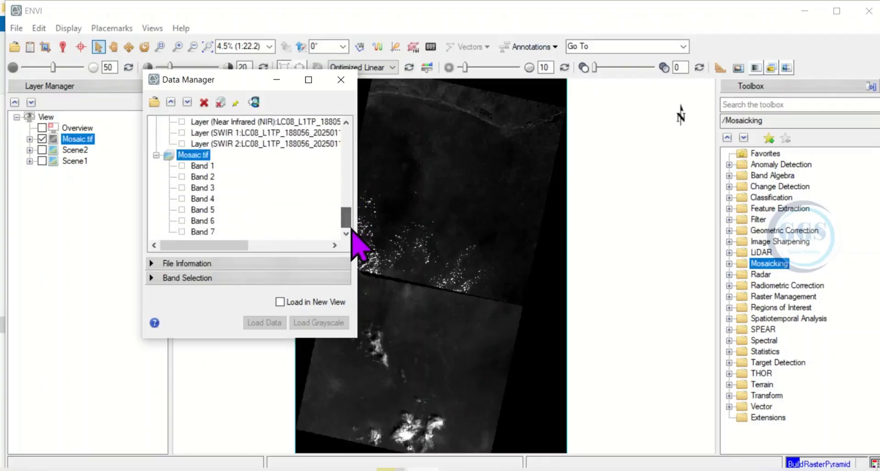
click(185, 210)
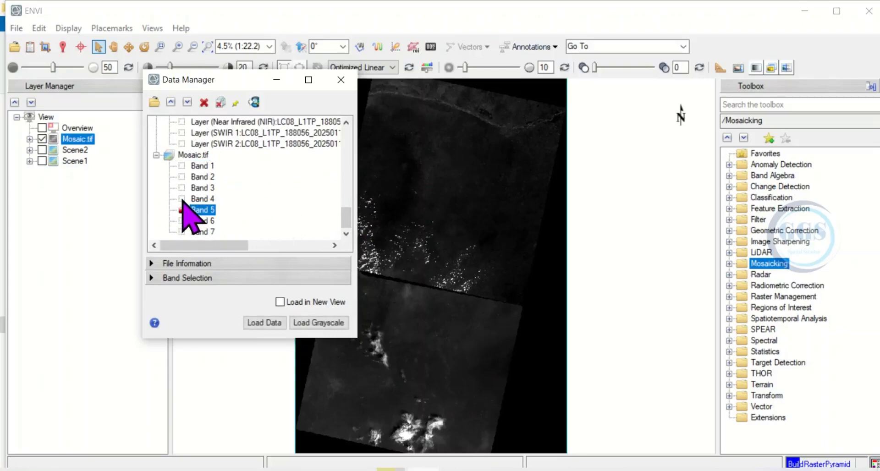
click(183, 197)
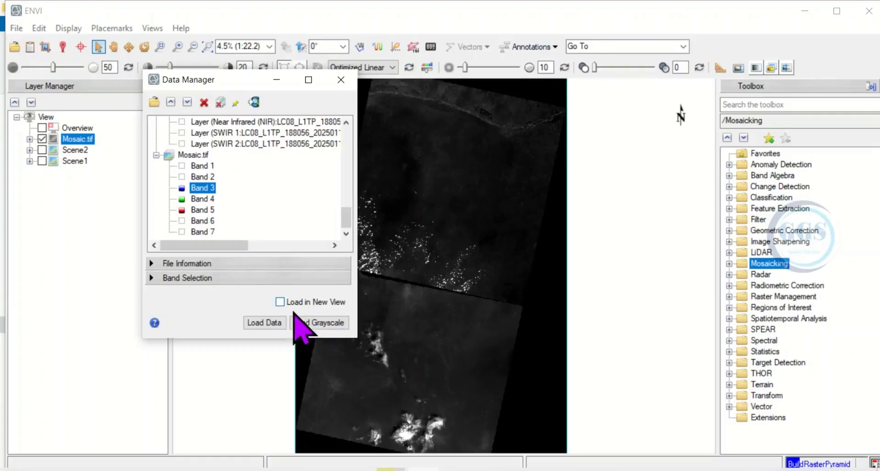
click(270, 323)
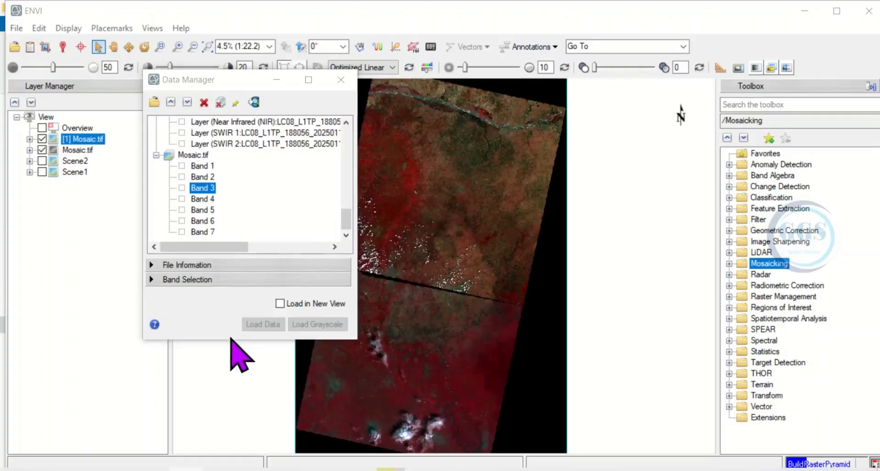
click(341, 80)
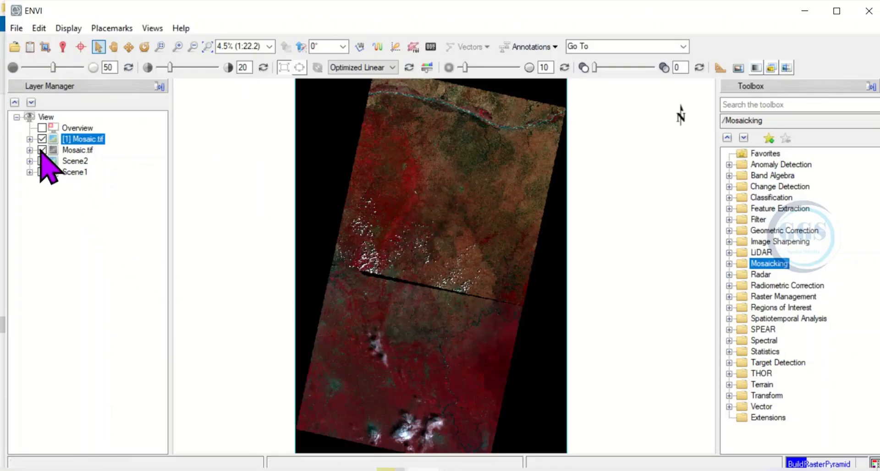
Step: Examine the colour composite of the mosaic up close around the join between the two scenes, and as a whole
scroll(428, 304, up, 1)
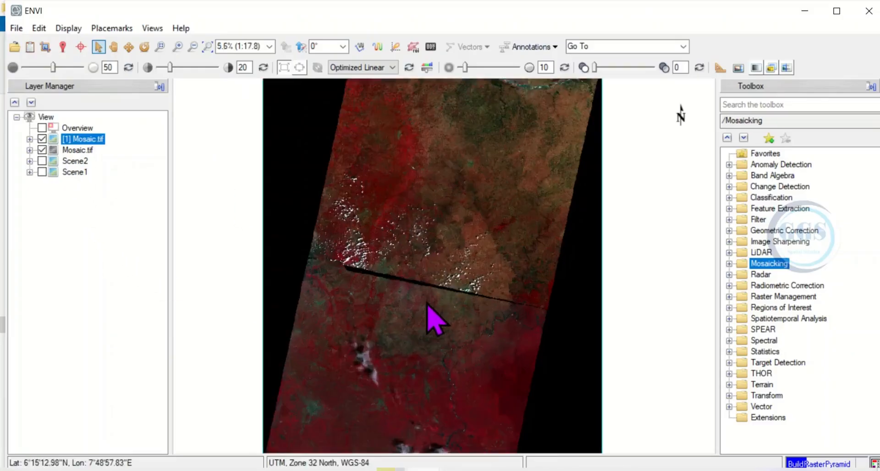
scroll(428, 305, up, 4)
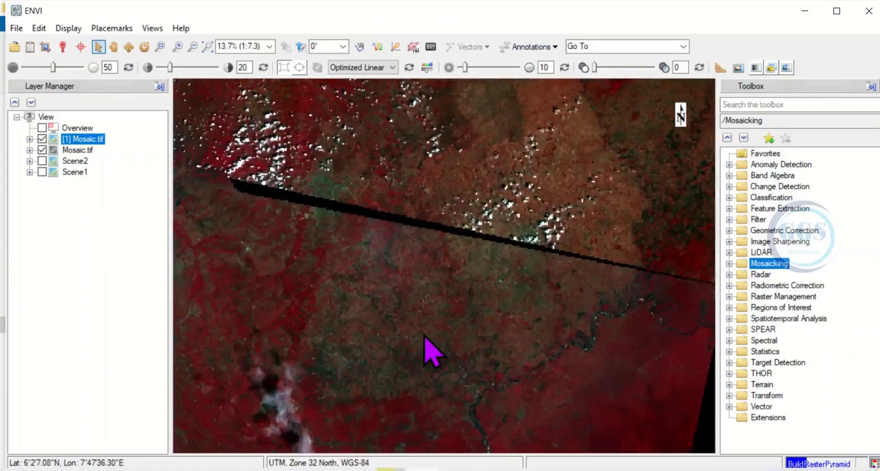
scroll(423, 336, up, 2)
scroll(426, 335, up, 3)
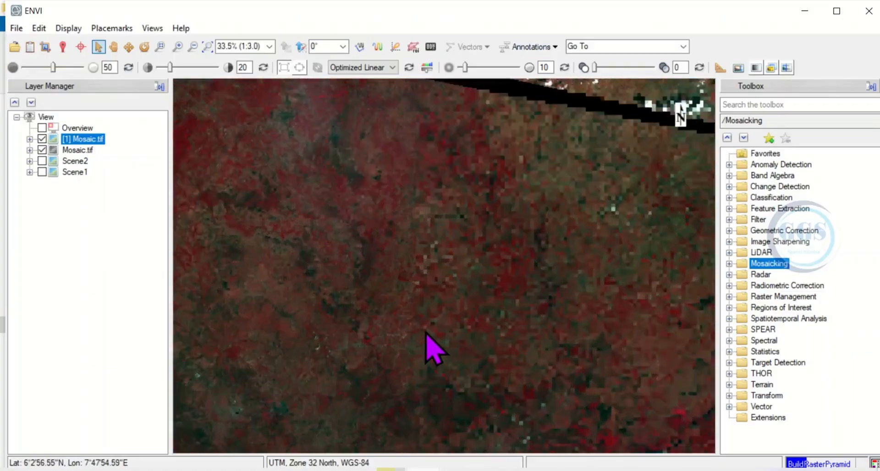
scroll(423, 303, down, 1)
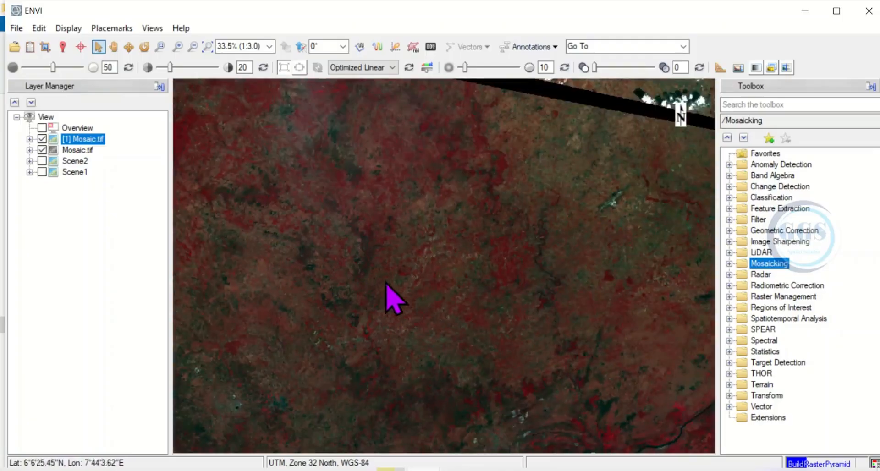
scroll(370, 265, down, 5)
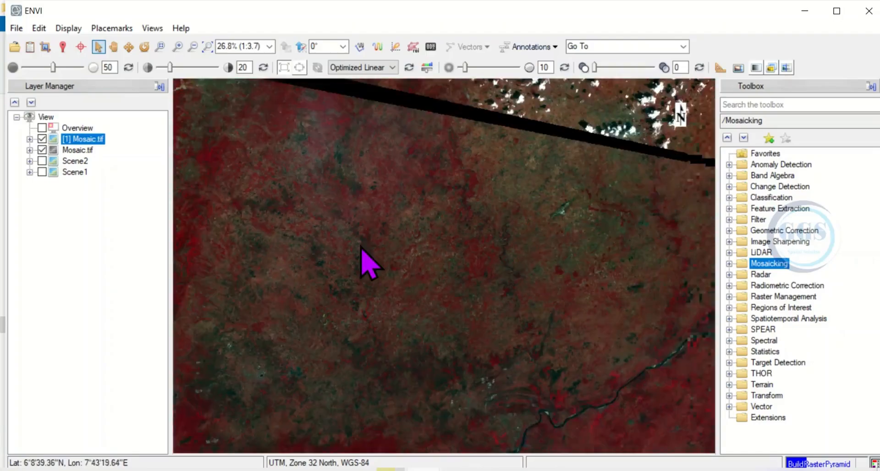
scroll(404, 288, down, 5)
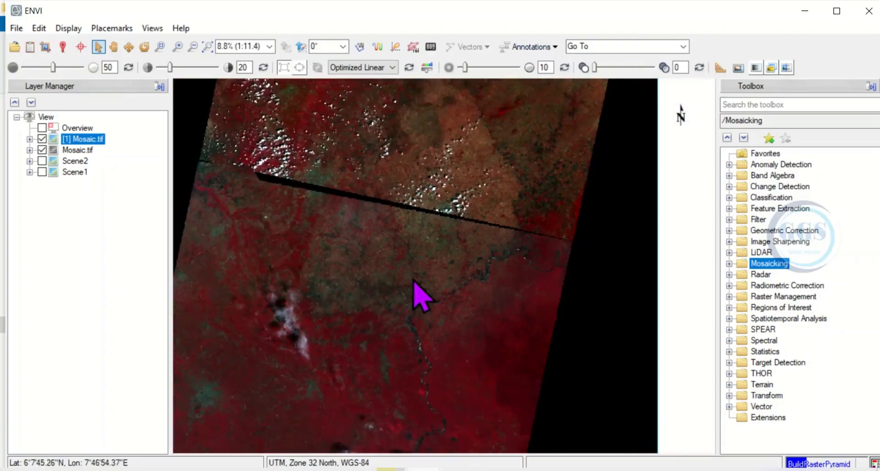
scroll(424, 305, down, 6)
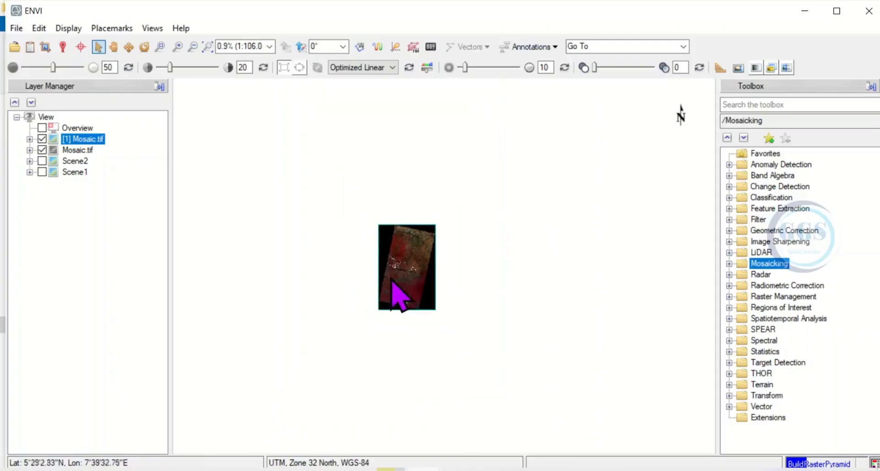
scroll(392, 282, up, 6)
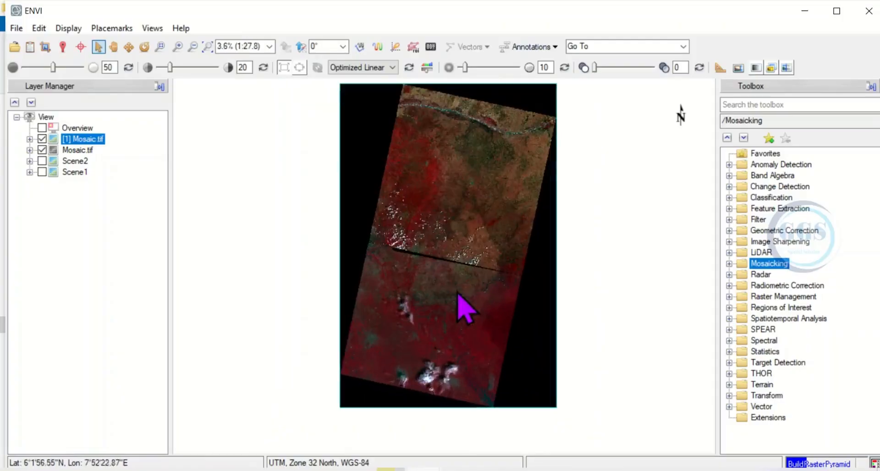